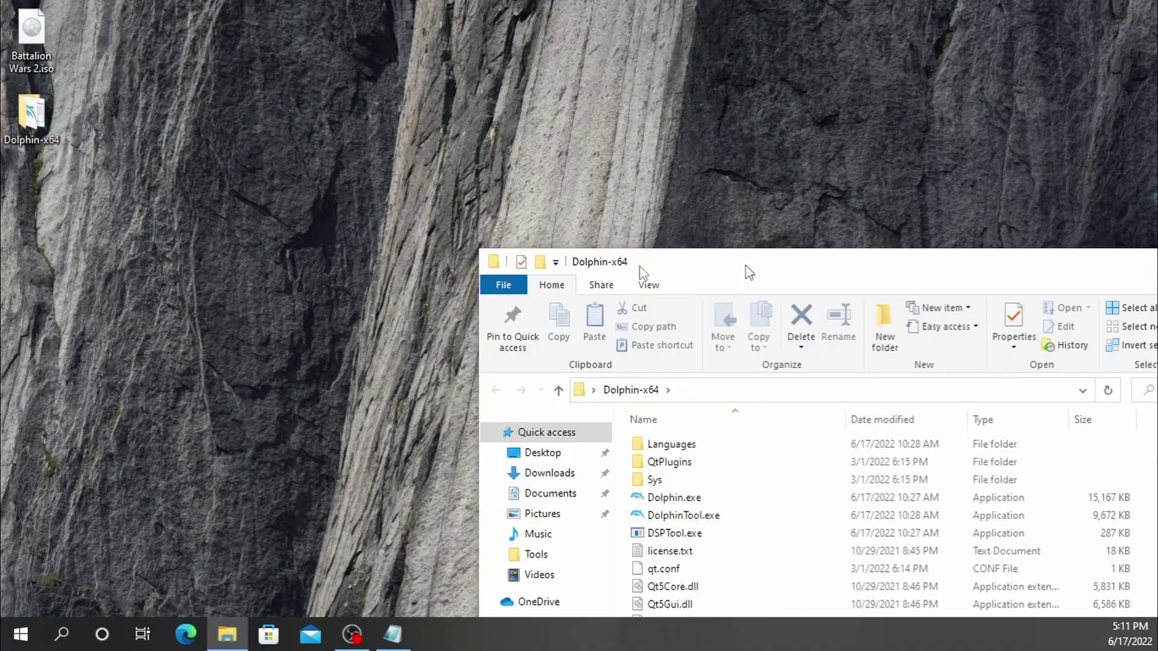
Move the Dolphin-x64 folder window aside and launch Dolphin.exe from it
left_click_drag(747, 269, 391, 64)
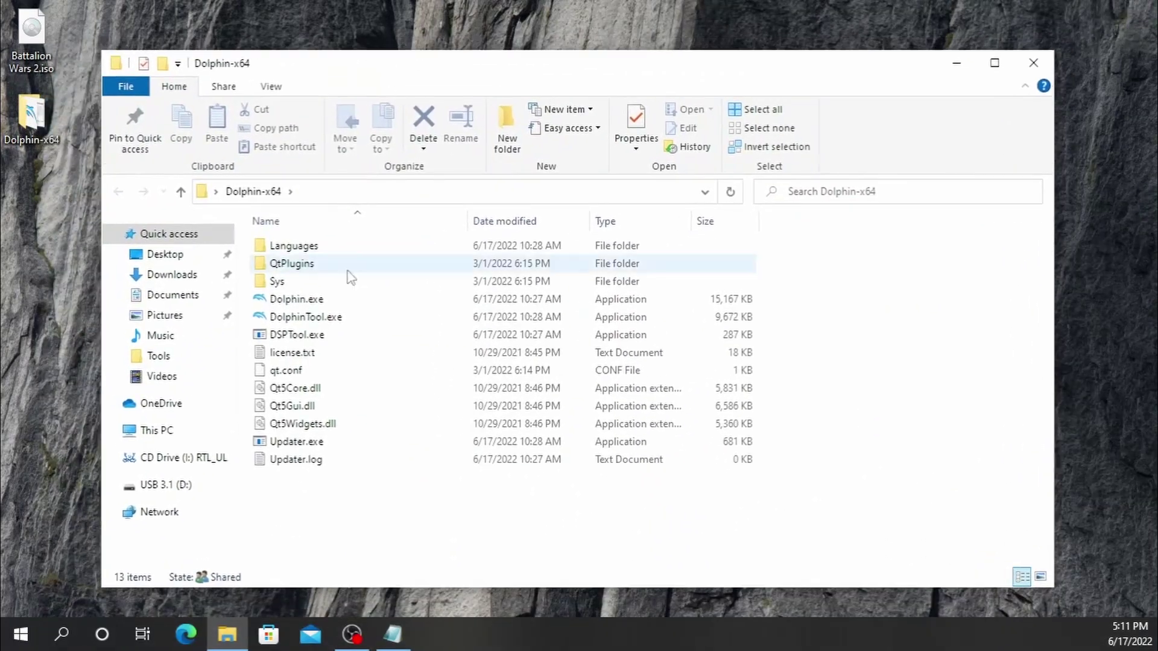
left_click(310, 303)
double_click(310, 304)
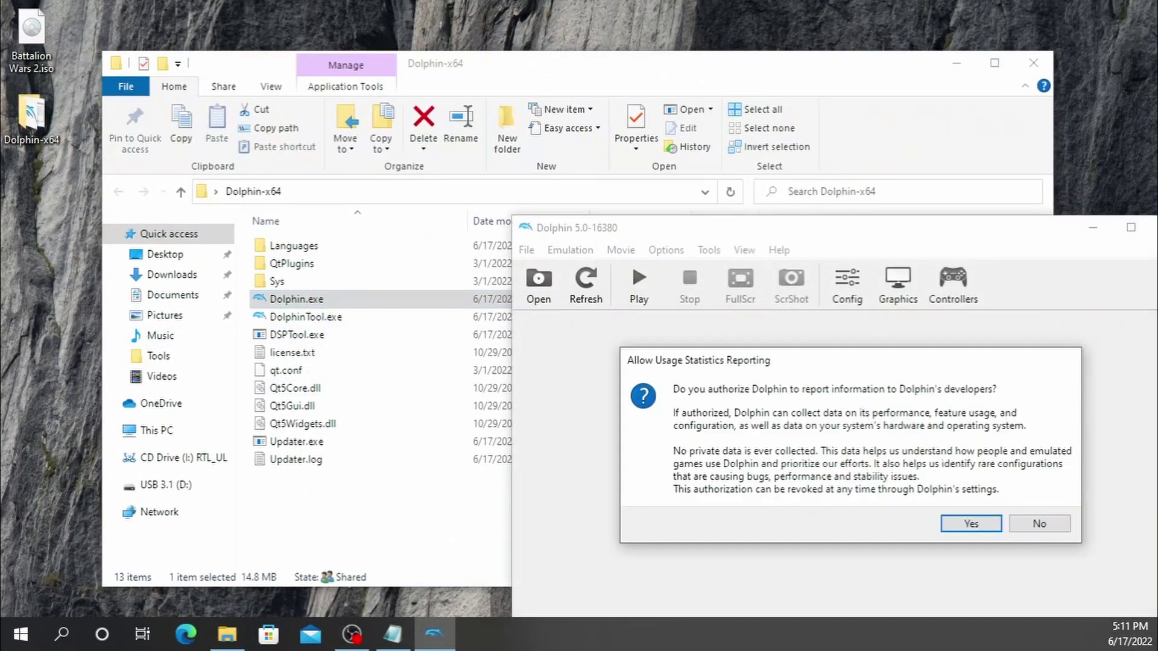
Decline usage statistics reporting and reposition the Dolphin window up and left
left_click(1039, 524)
left_click_drag(794, 236, 648, 116)
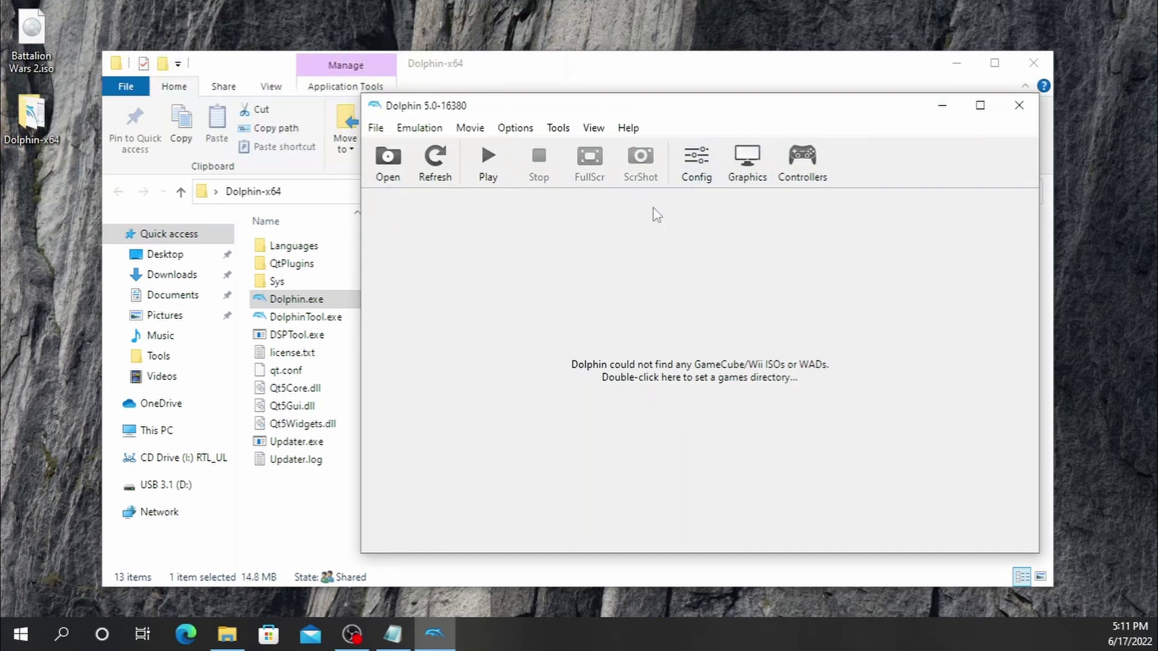
left_click(696, 166)
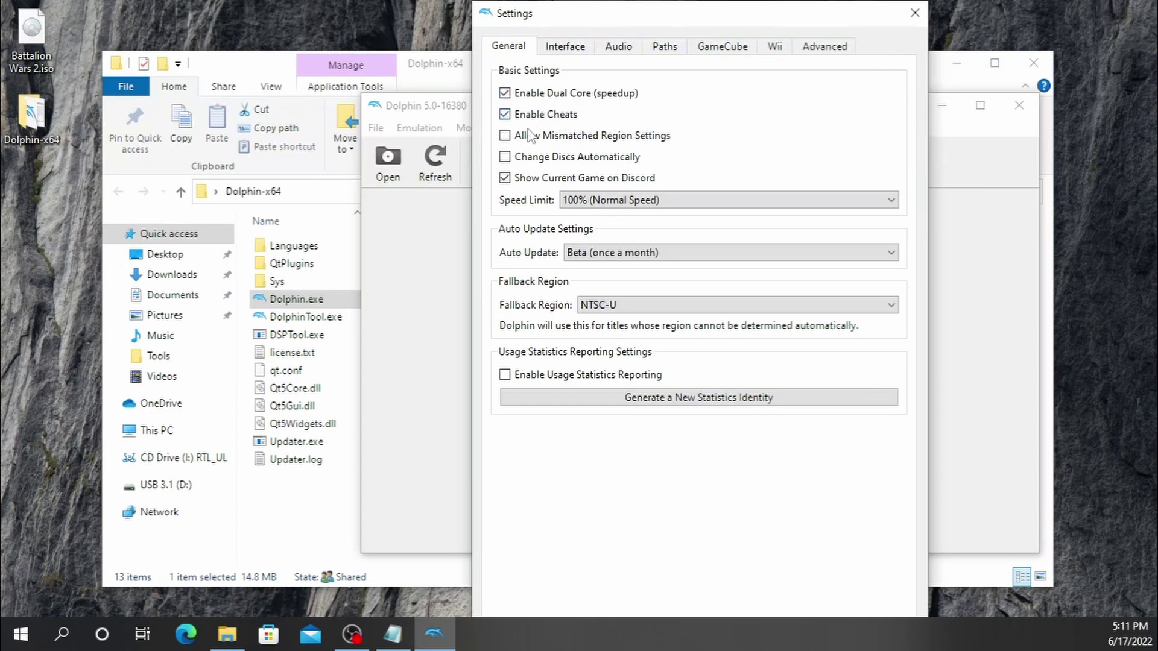
Enable Show Debugging UI, set the cursor to never show, and lower audio volume to 15%
left_click(570, 49)
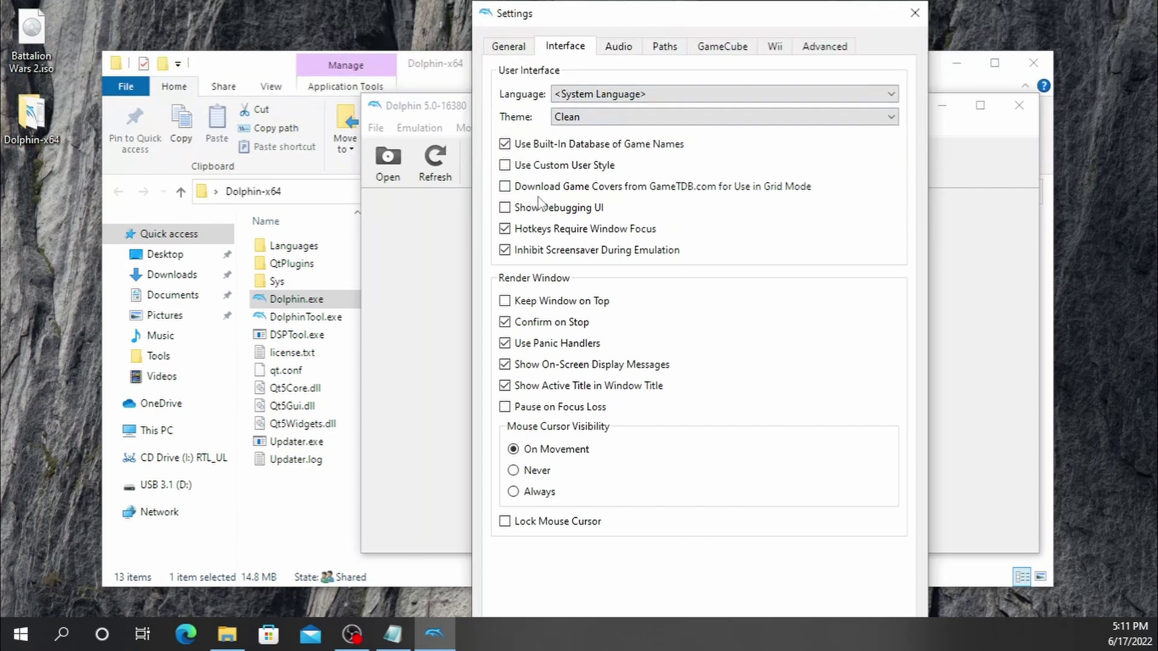
left_click(505, 208)
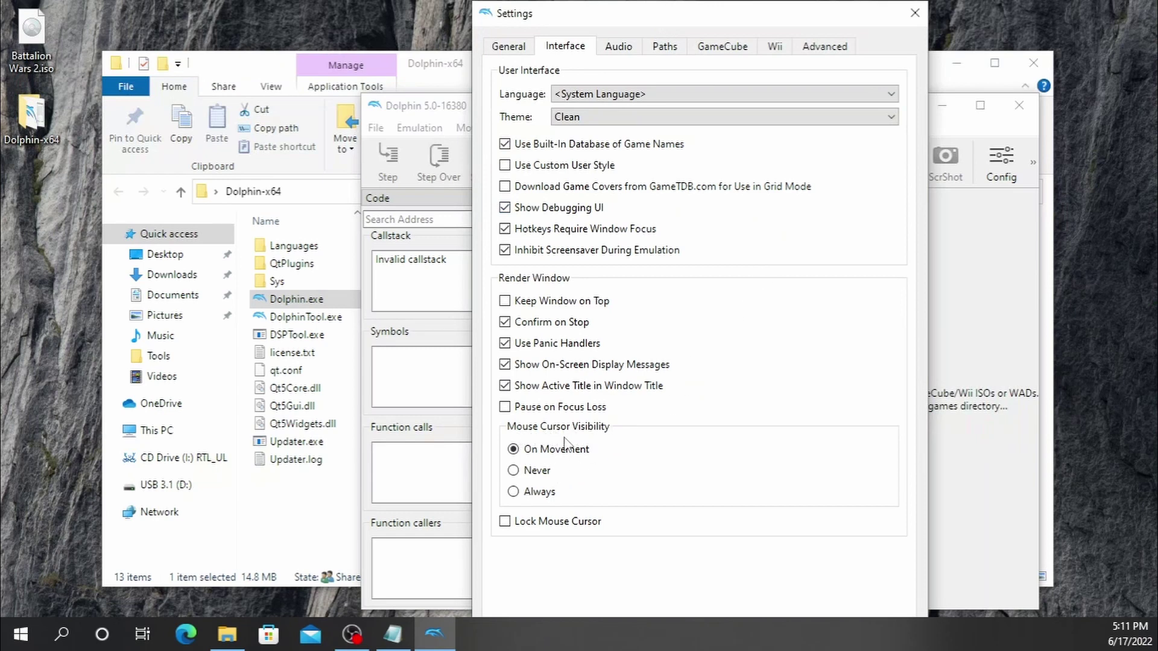
left_click(513, 471)
left_click(619, 54)
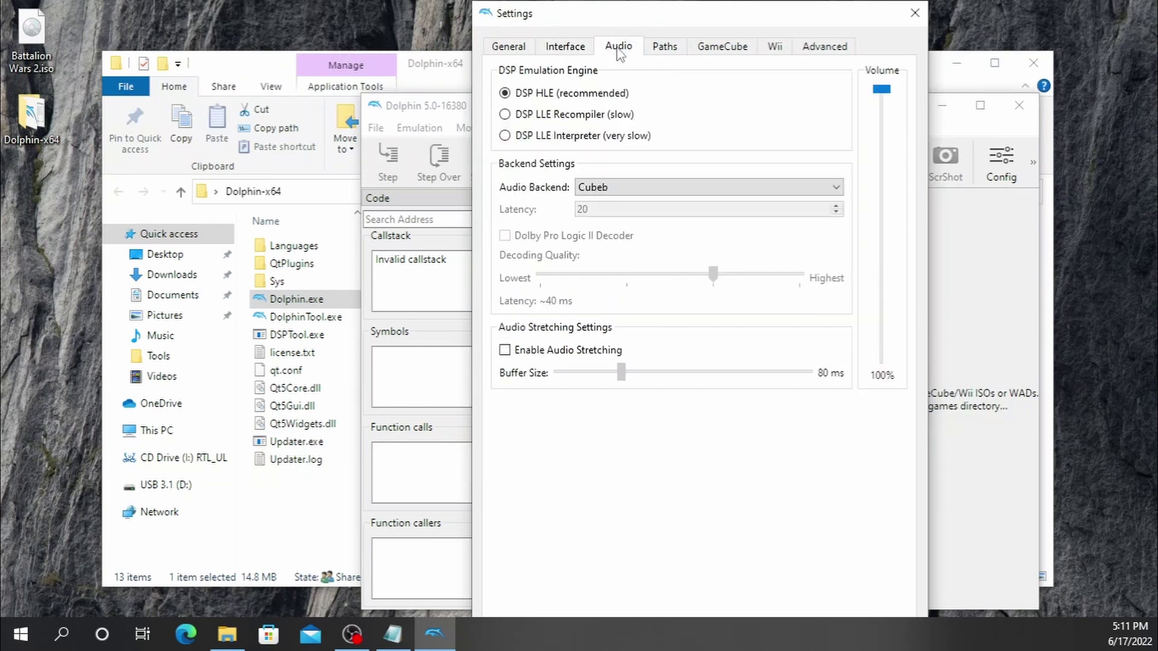
left_click_drag(882, 90, 883, 320)
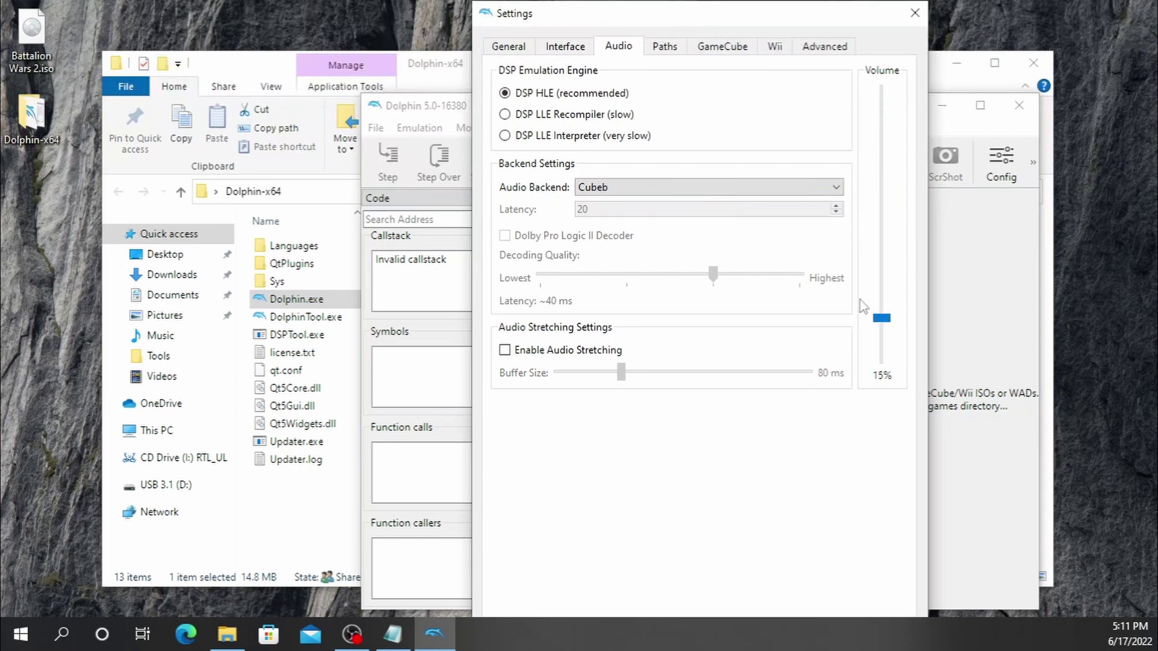
Add the Desktop as a game folder on the Paths page, then close Settings
left_click(664, 48)
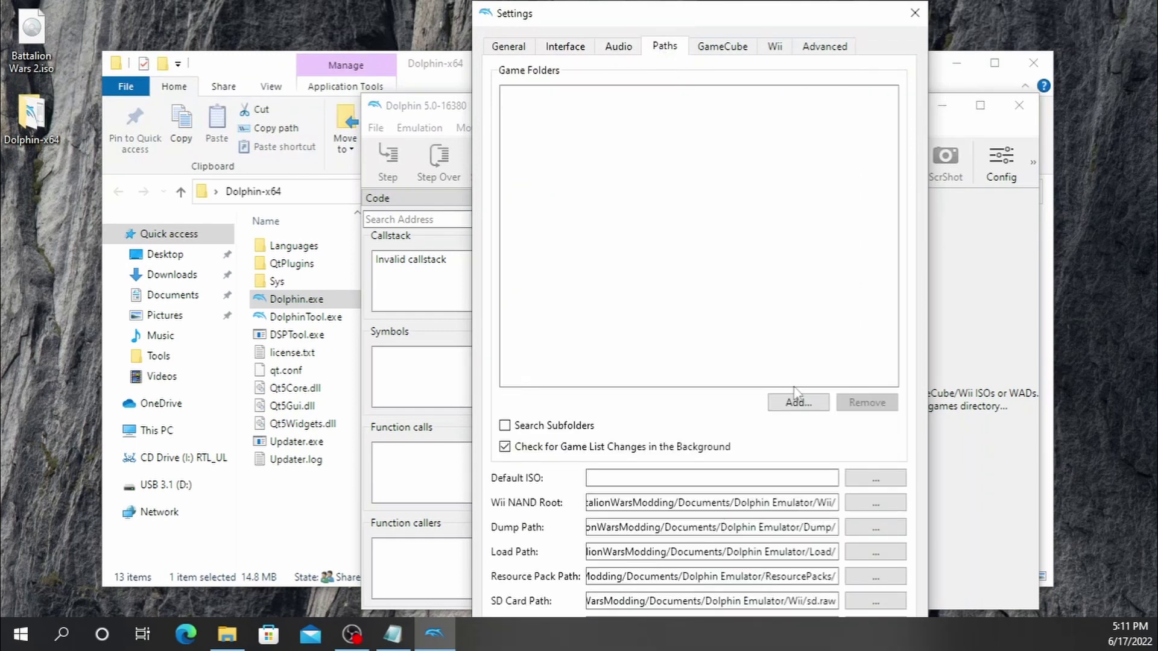
left_click(796, 403)
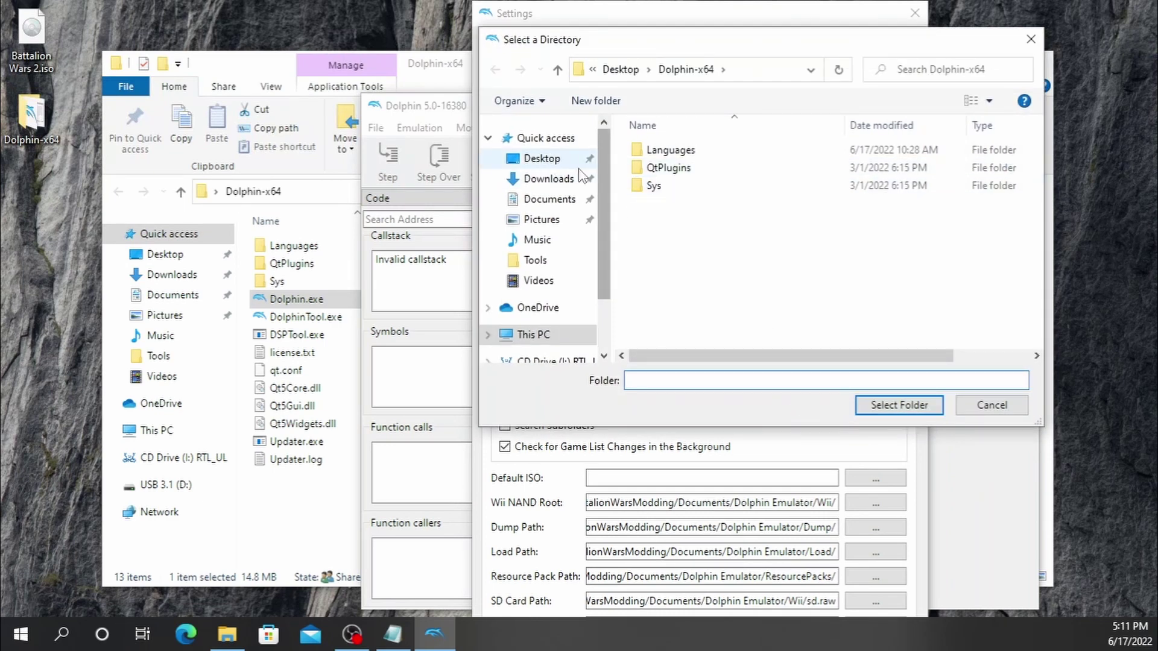
left_click(545, 158)
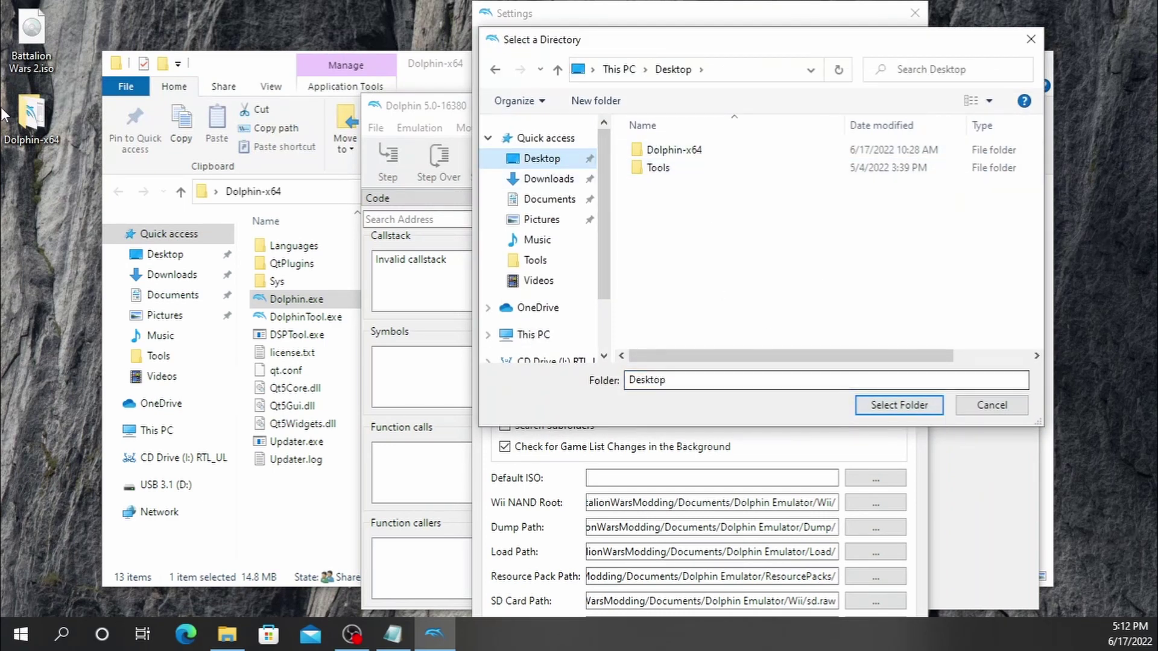
left_click(891, 410)
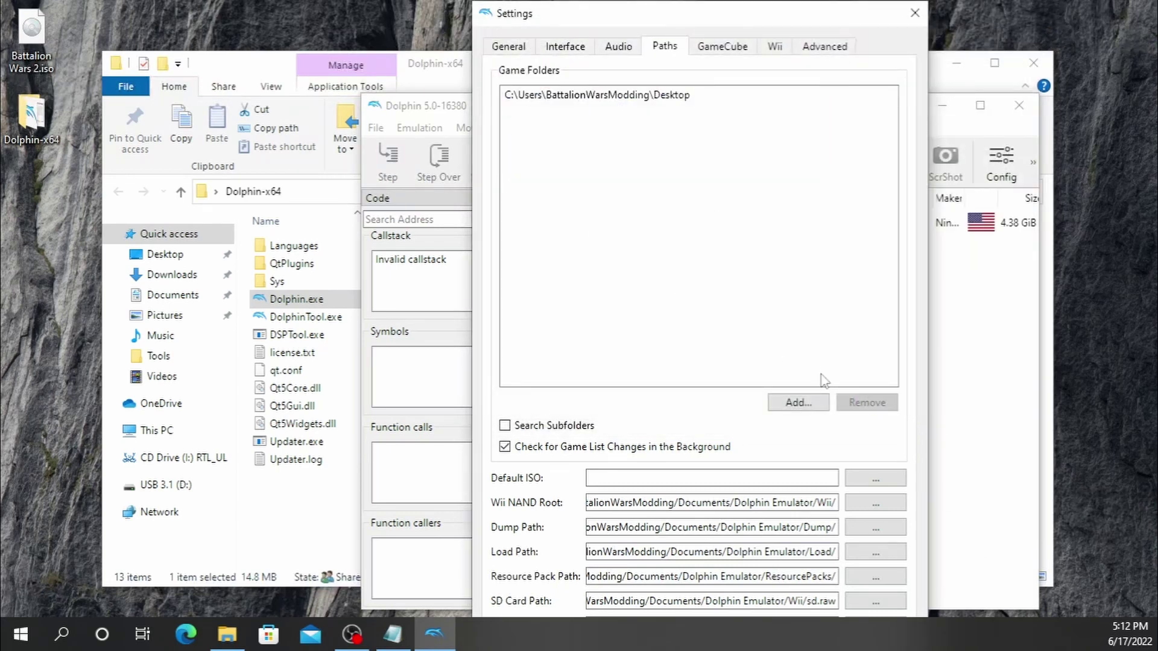
left_click(915, 12)
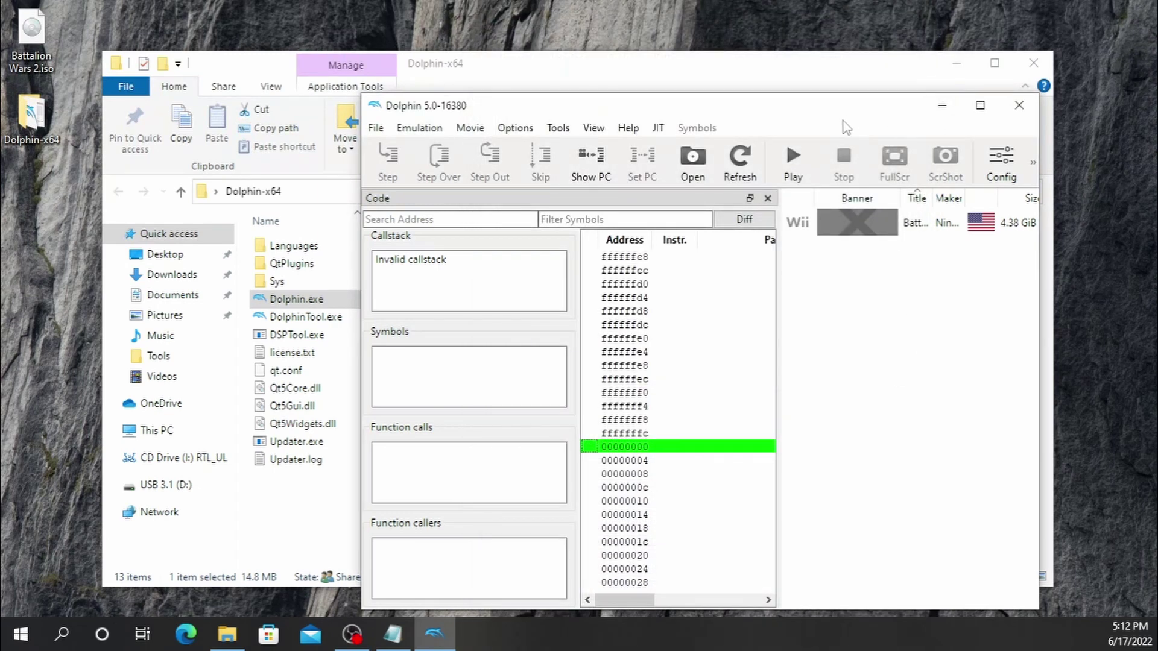
Close the Code panel and show the Log and Log Configuration panels
left_click(767, 198)
left_click(591, 129)
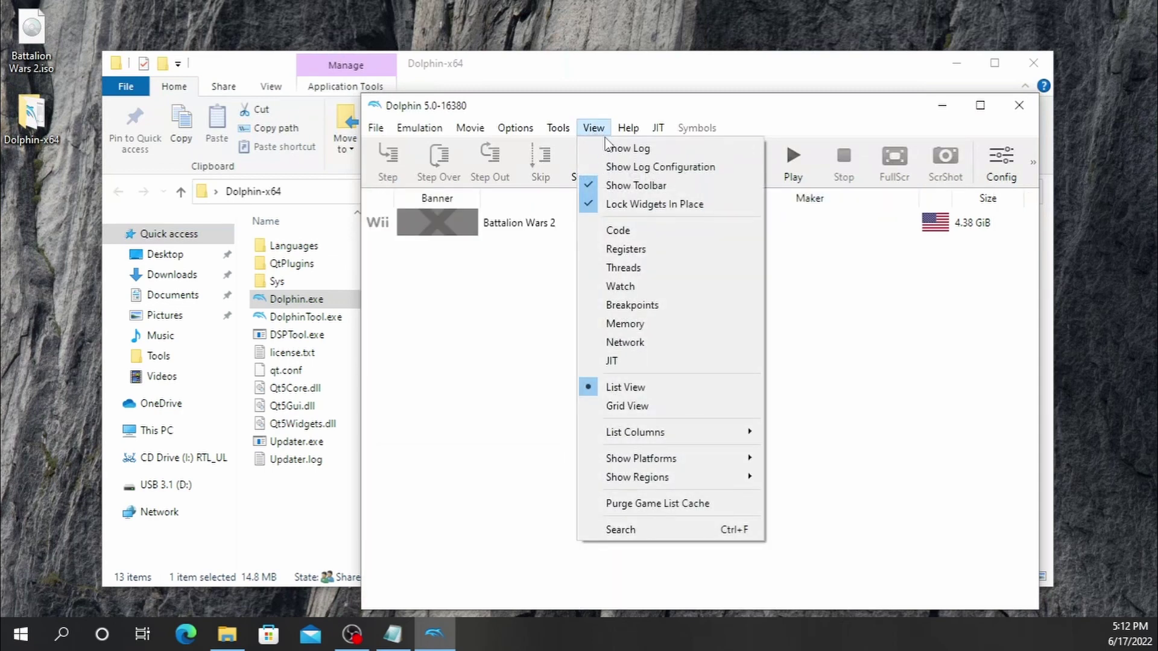
left_click(606, 148)
left_click(593, 128)
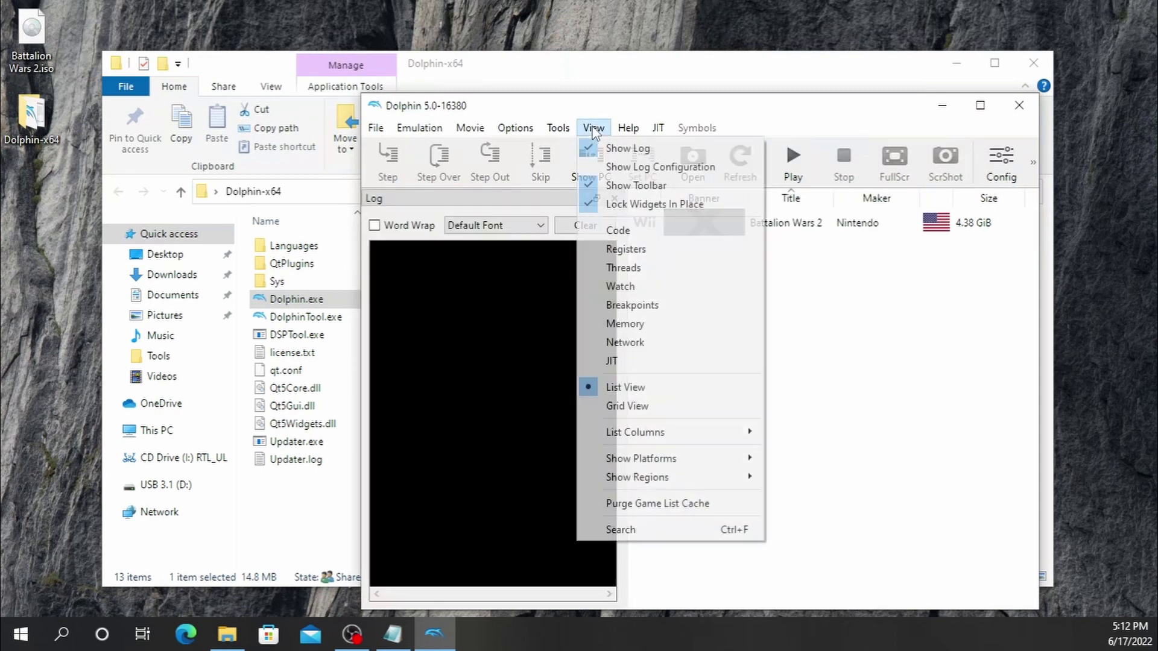
left_click(609, 167)
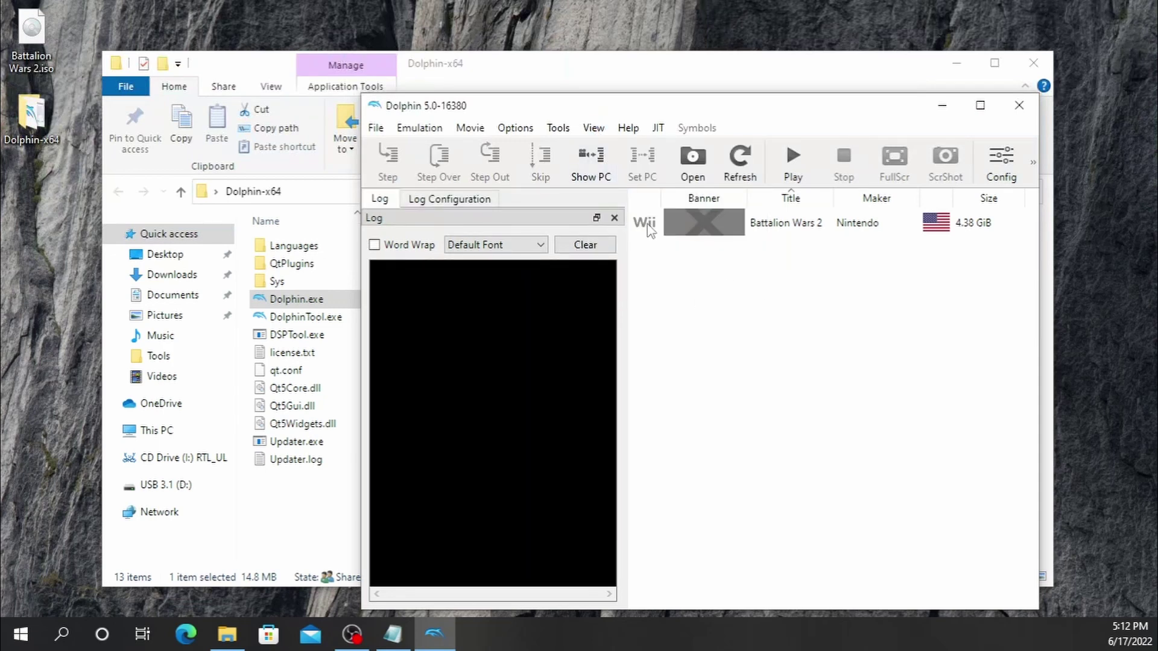
Set log verbosity to Info, enable all log types, and return to the Log tab
left_click(440, 200)
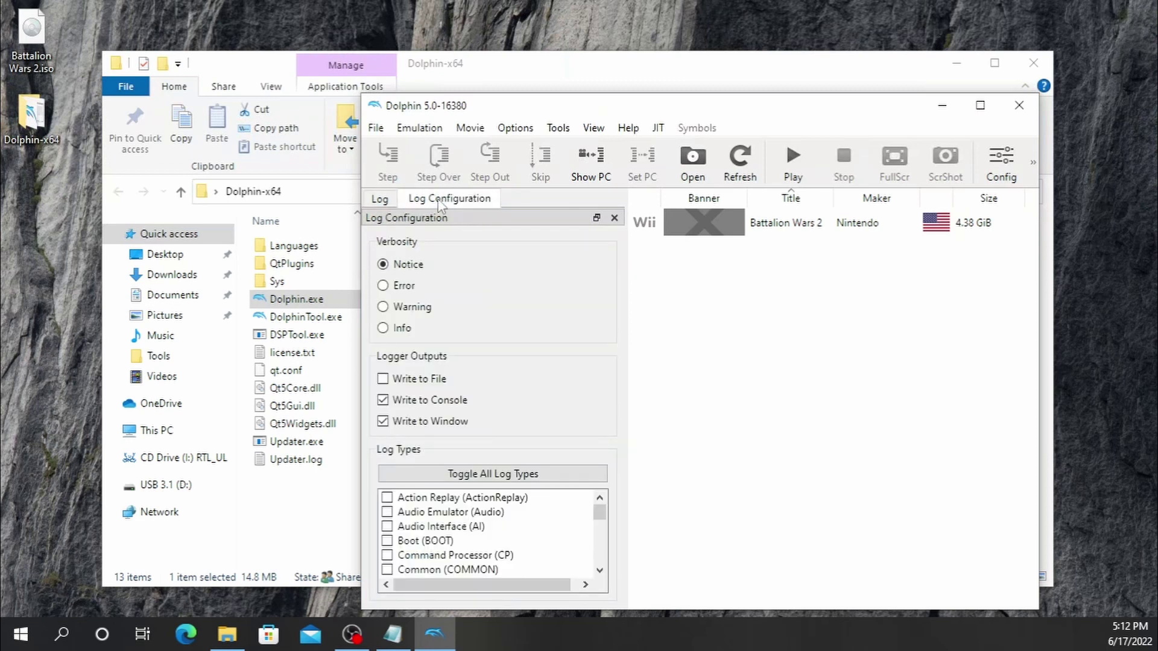
left_click(384, 331)
left_click(529, 478)
mouse_move(599, 512)
left_mouse_down()
mouse_move(597, 588)
mouse_move(599, 512)
left_mouse_up()
left_click(380, 199)
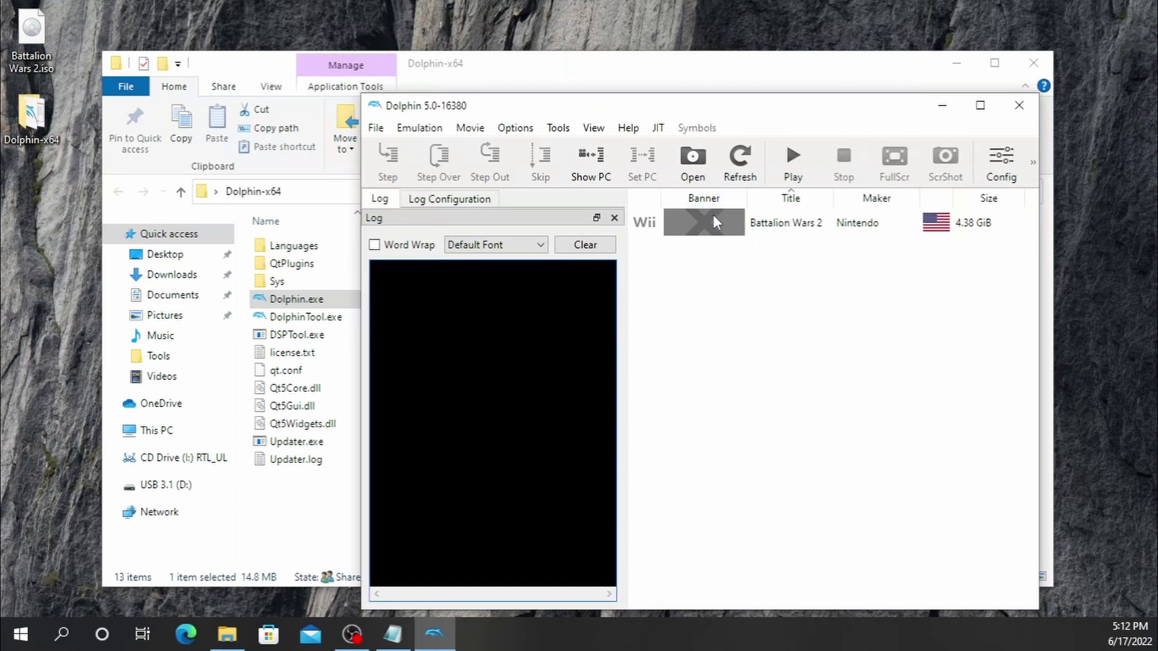
left_click(557, 128)
left_click(558, 128)
Open Properties for Battalion Wars 2 from its right-click menu in the game list
left_click(1001, 160)
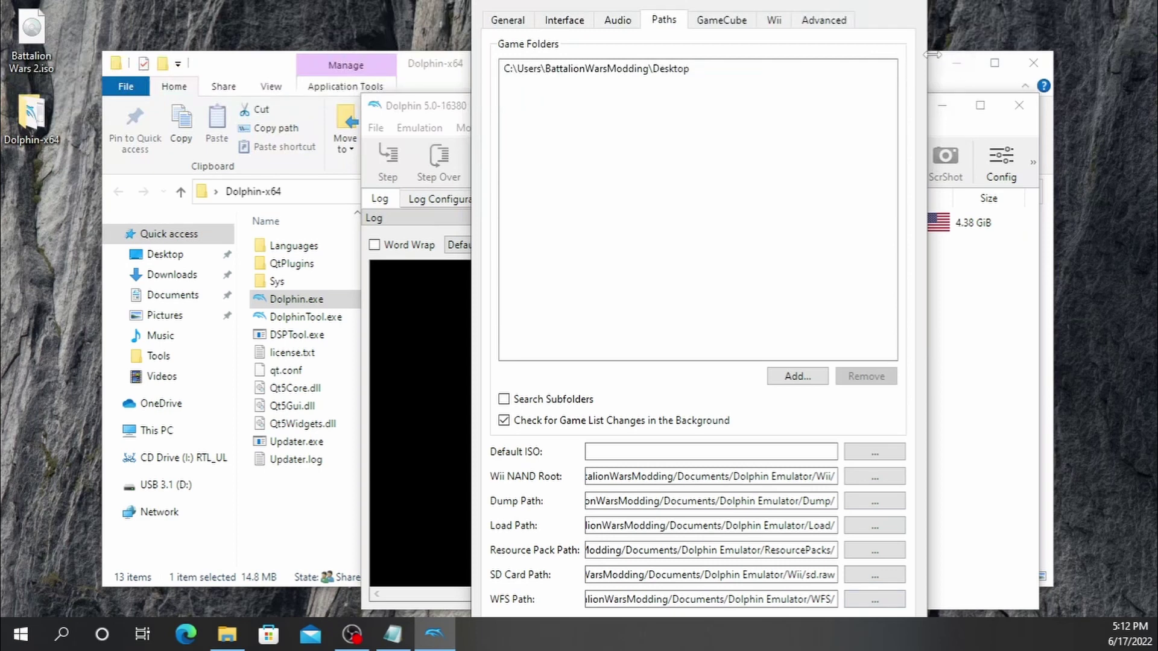
left_click(942, 15)
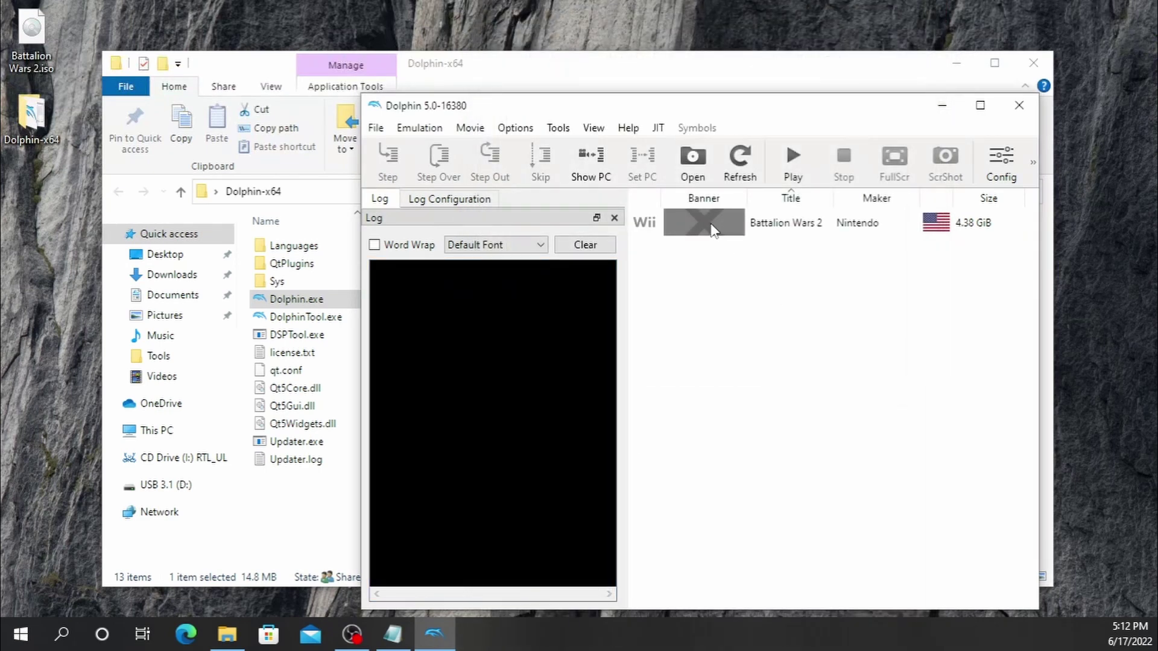
right_click(712, 224)
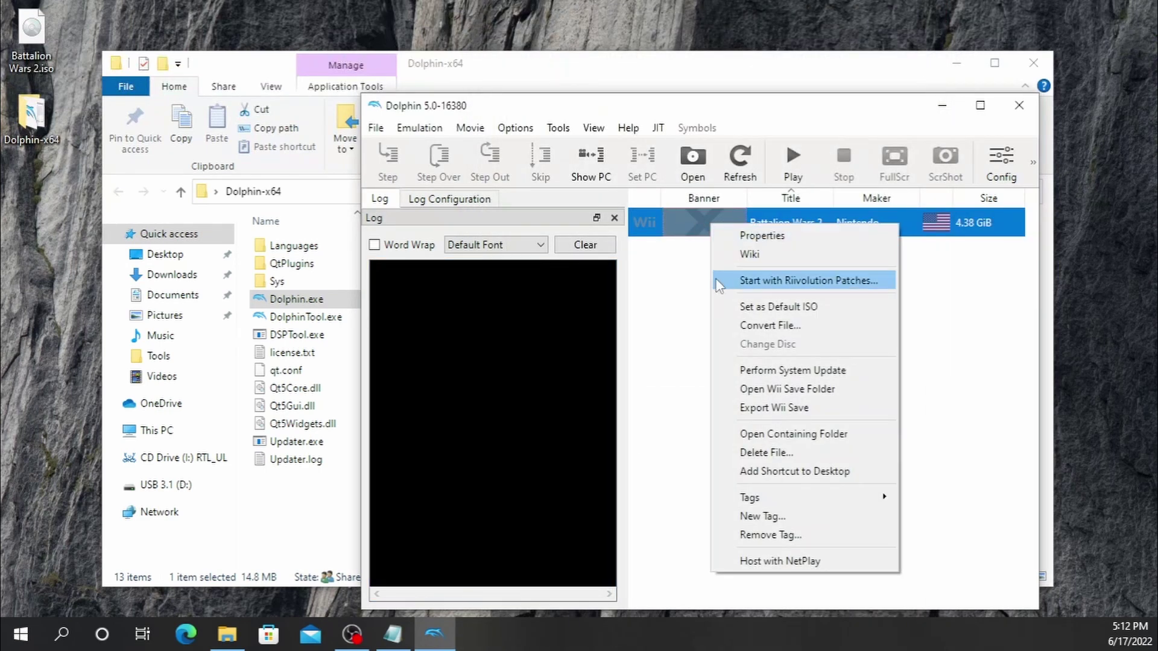
left_click(732, 254)
left_click(717, 234)
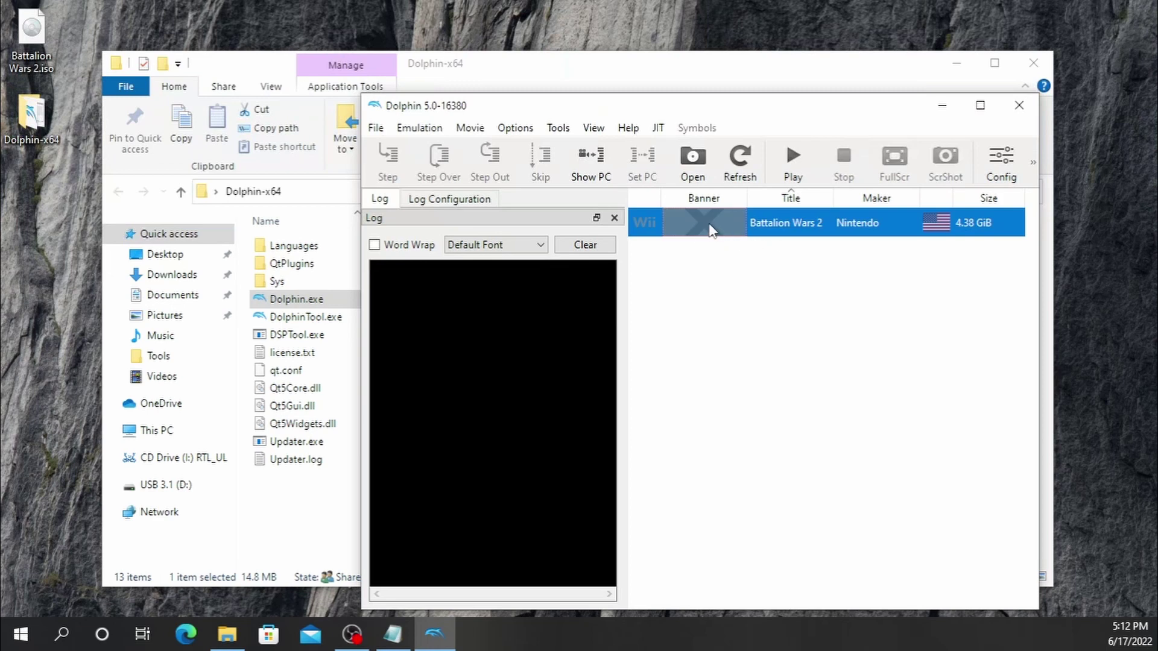
right_click(712, 228)
left_click(725, 238)
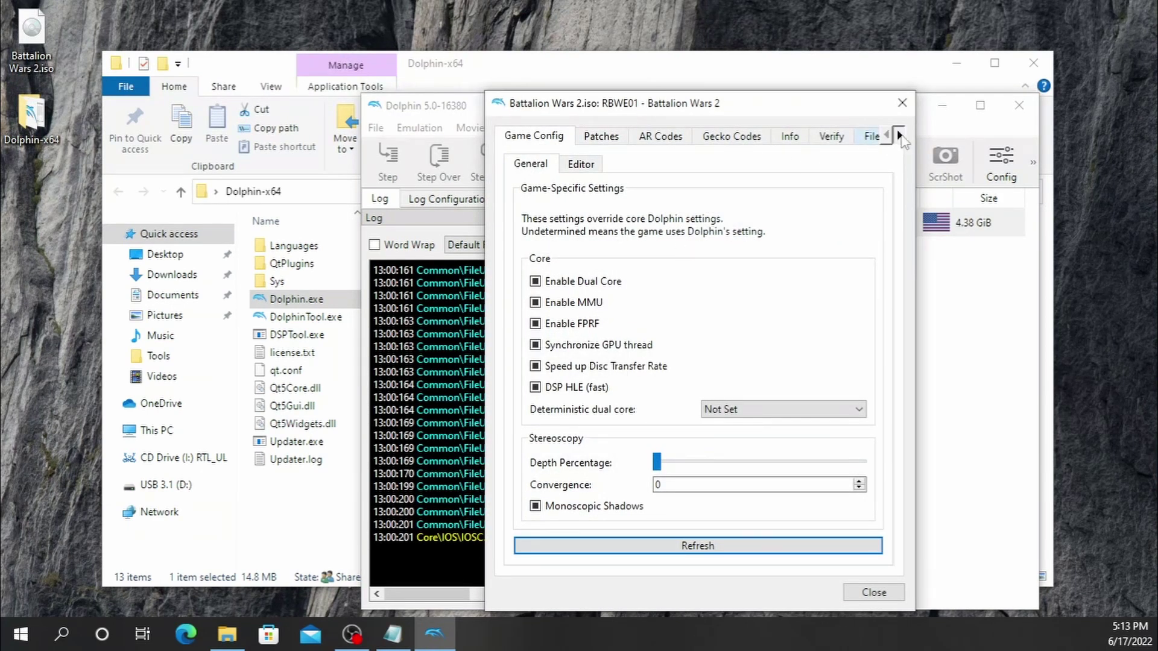
On the Filesystem page, start extracting the entire Battalion Wars 2 disc
left_click(899, 135)
left_click(834, 138)
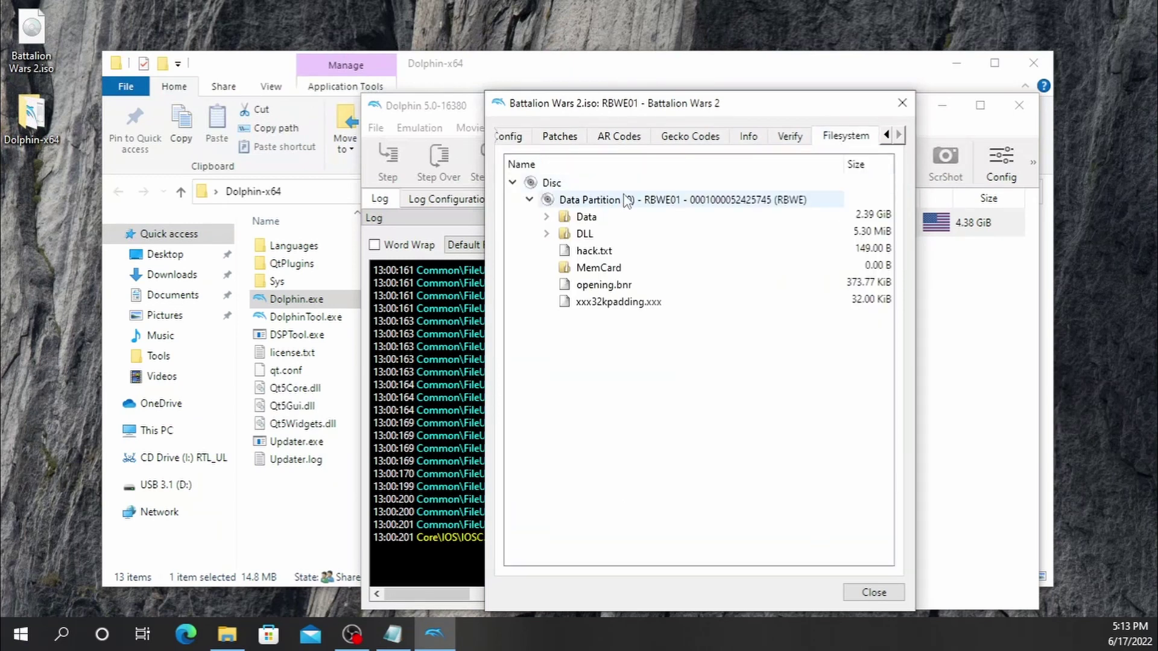
right_click(550, 187)
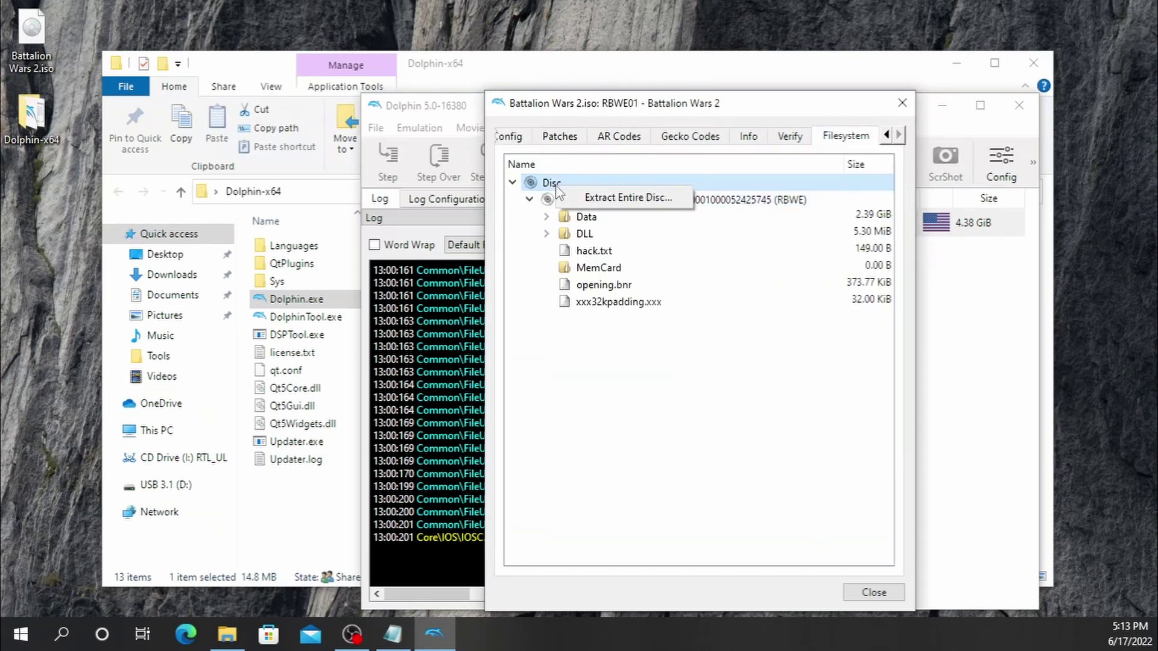
left_click(593, 199)
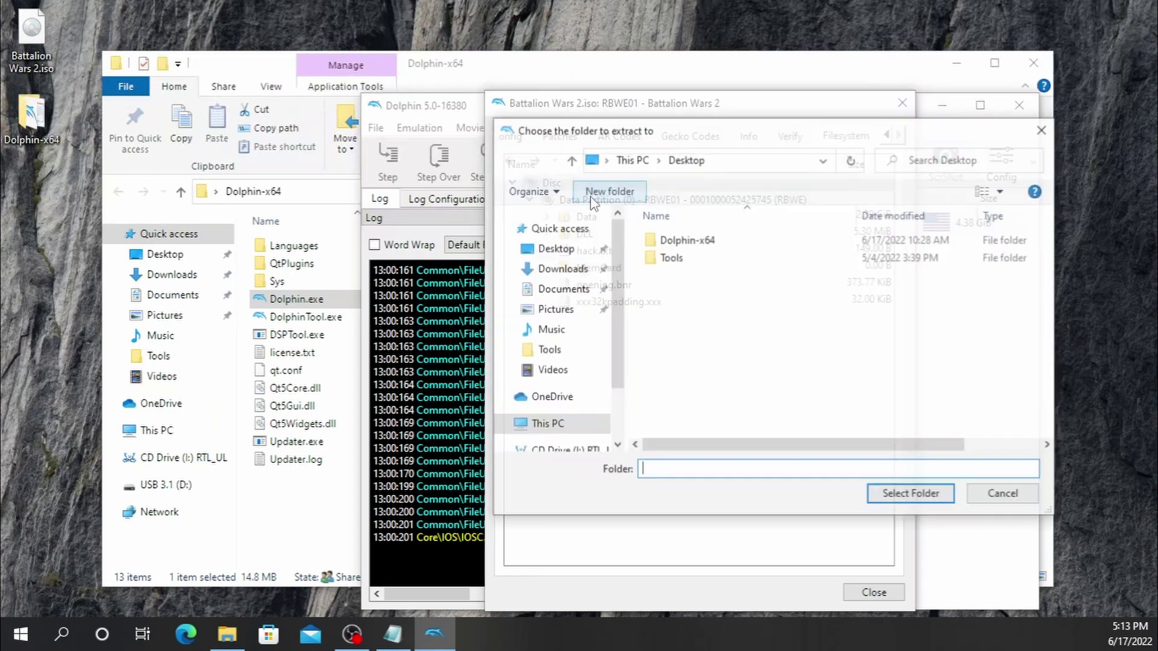
Create a desktop folder named 'Battalion Wars 2 Files' and extract the disc into it
right_click(700, 320)
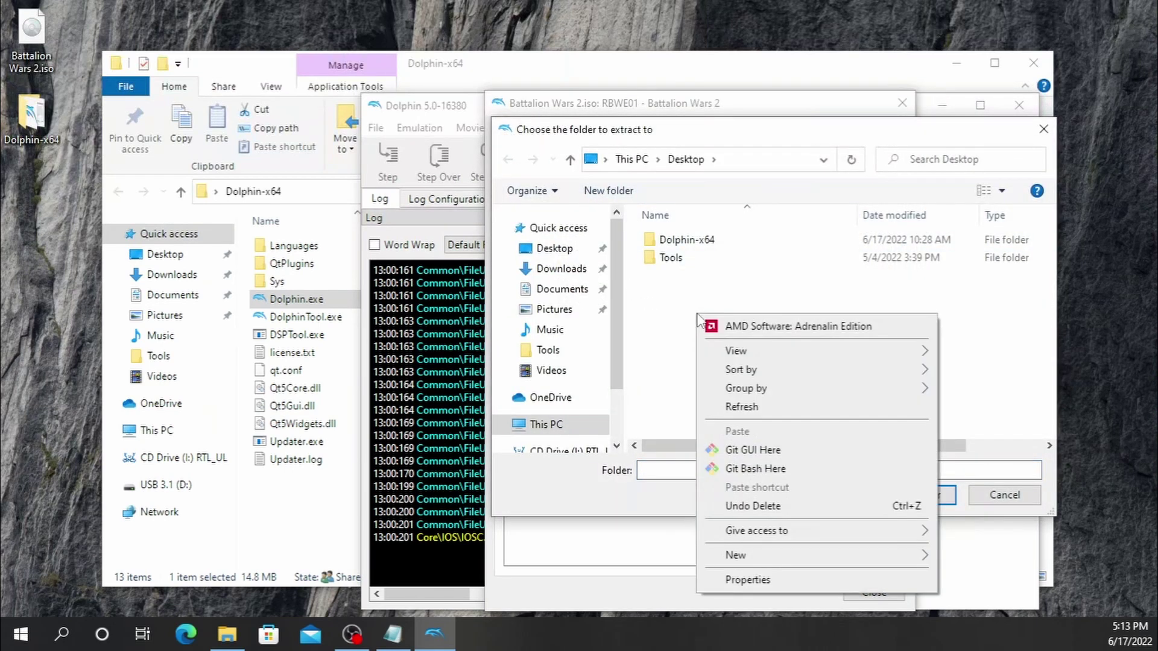
mouse_move(783, 555)
left_click(989, 528)
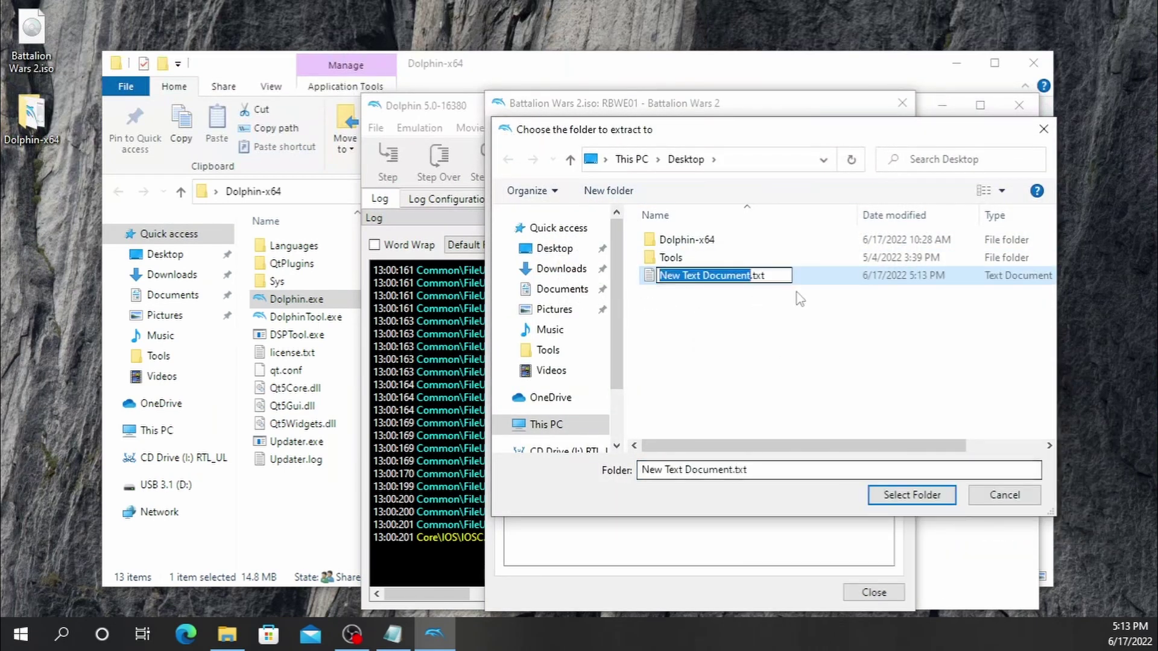
left_click(830, 287)
right_click(829, 287)
mouse_move(886, 522)
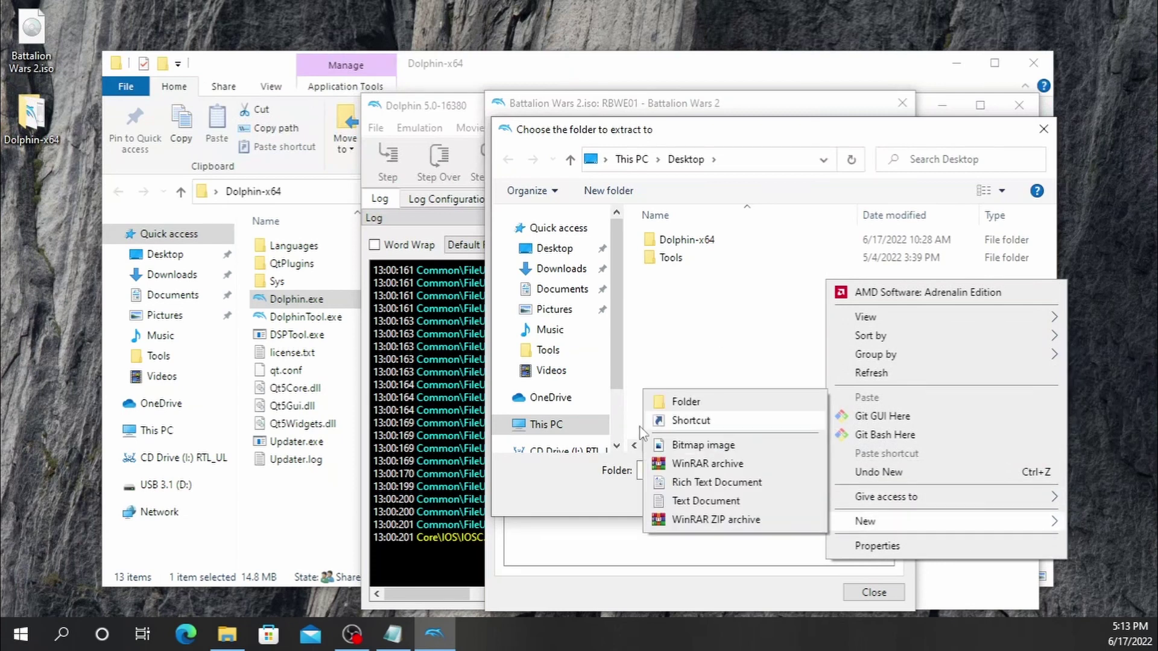
left_click(675, 402)
type("Battali")
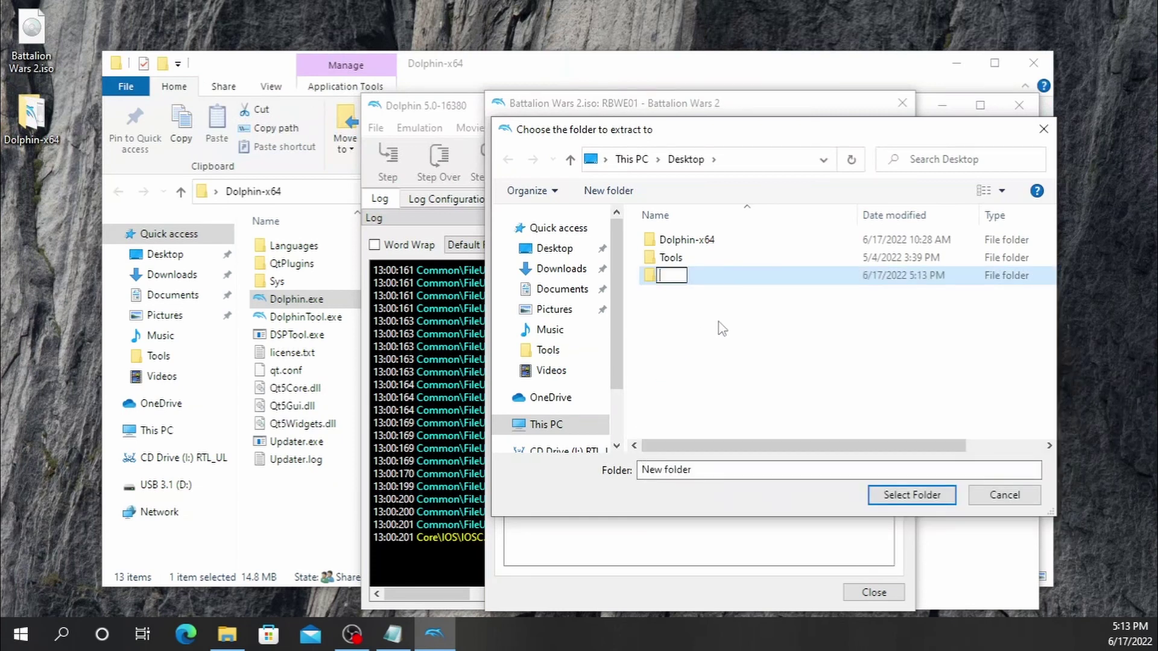
type("on Wars 21")
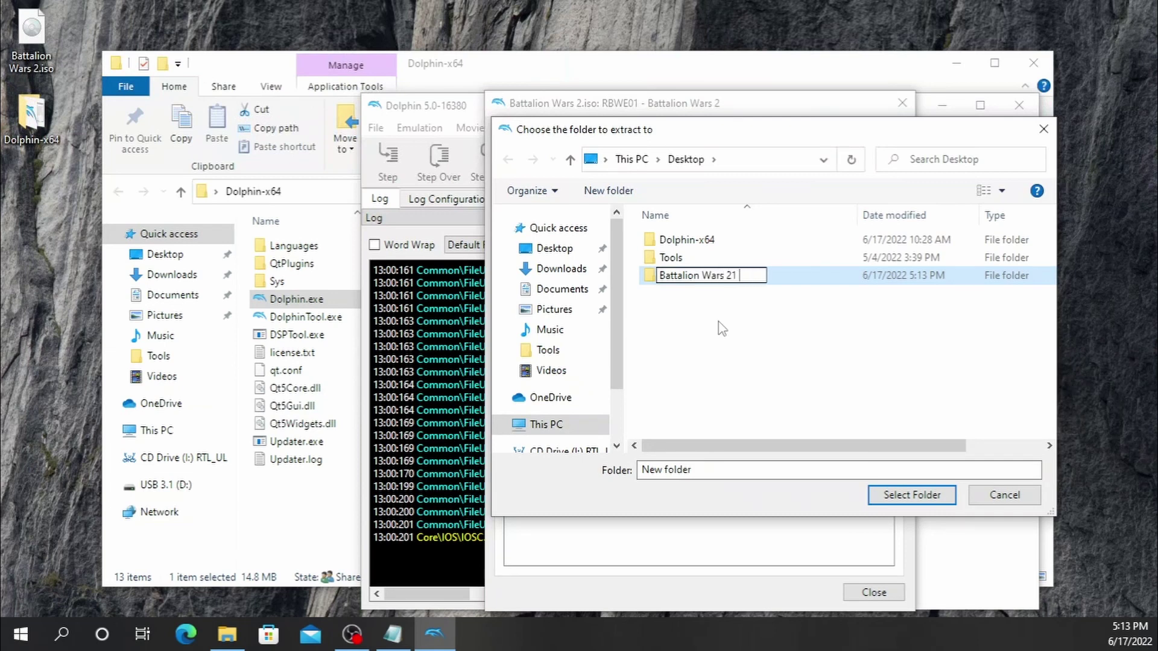
key("BackSpace")
type("Files")
key("Return")
left_click(925, 495)
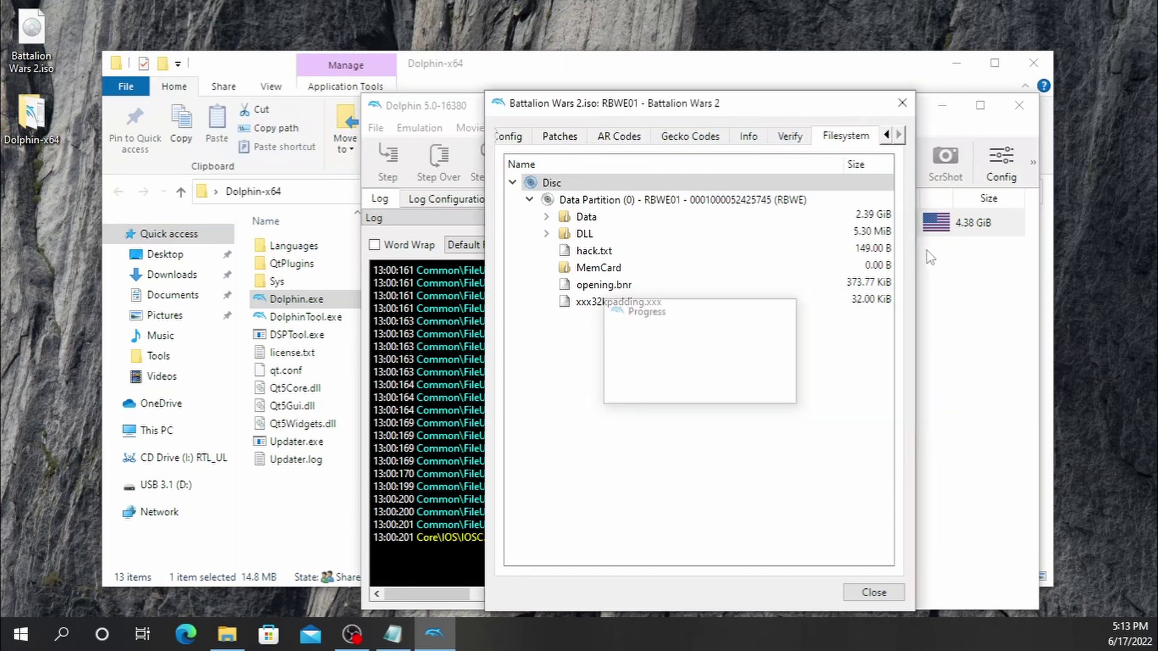
Reopen Battalion Wars 2 properties and download its Gecko codes
left_click(902, 103)
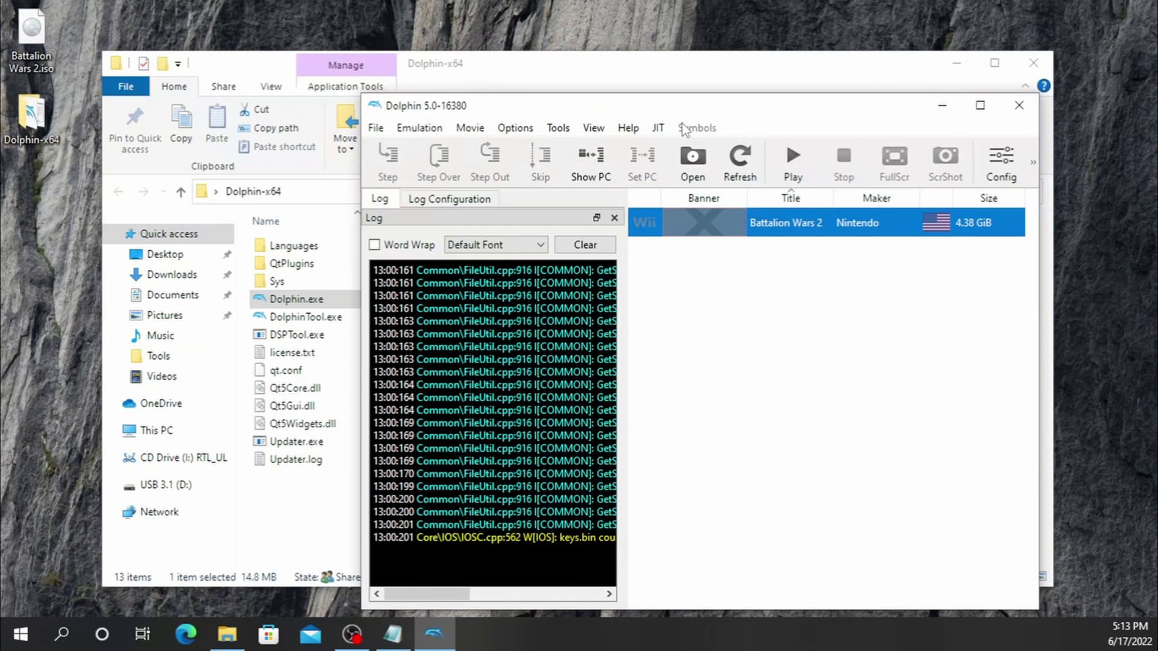
left_click(559, 129)
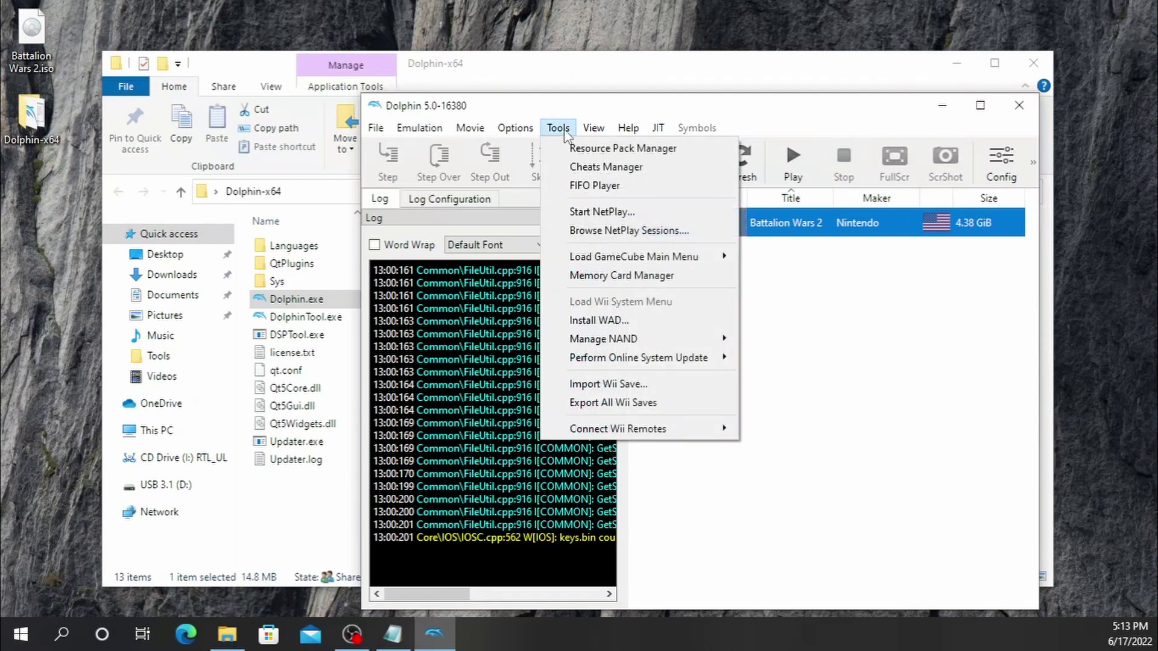
left_click(826, 270)
right_click(733, 222)
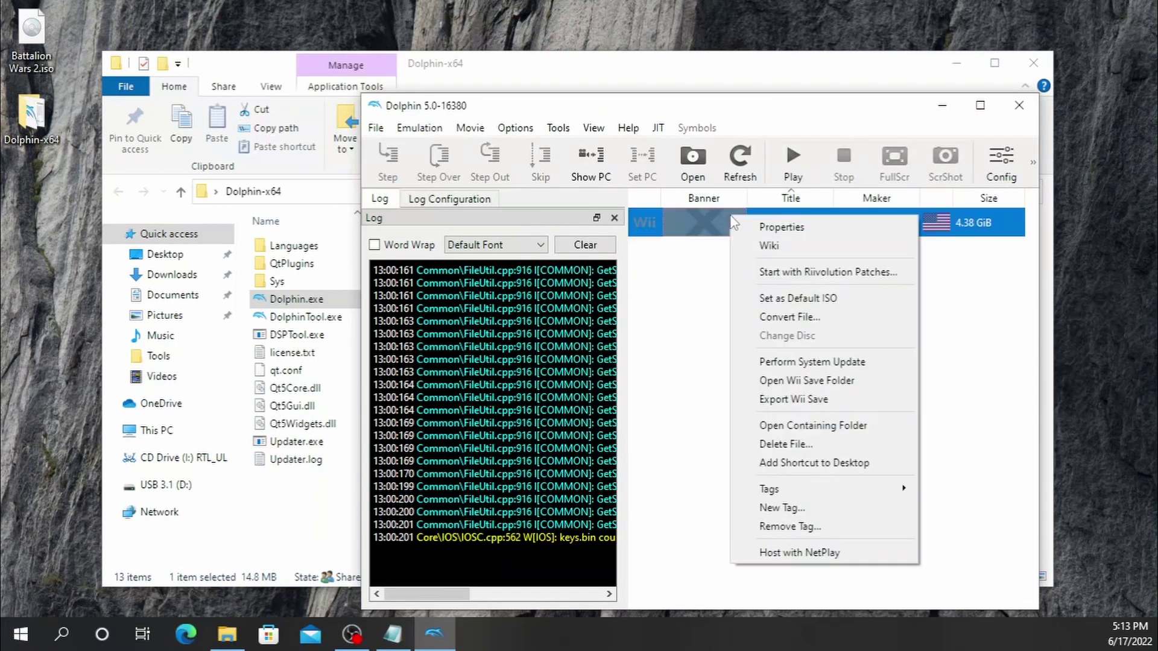
left_click(772, 228)
left_click(730, 138)
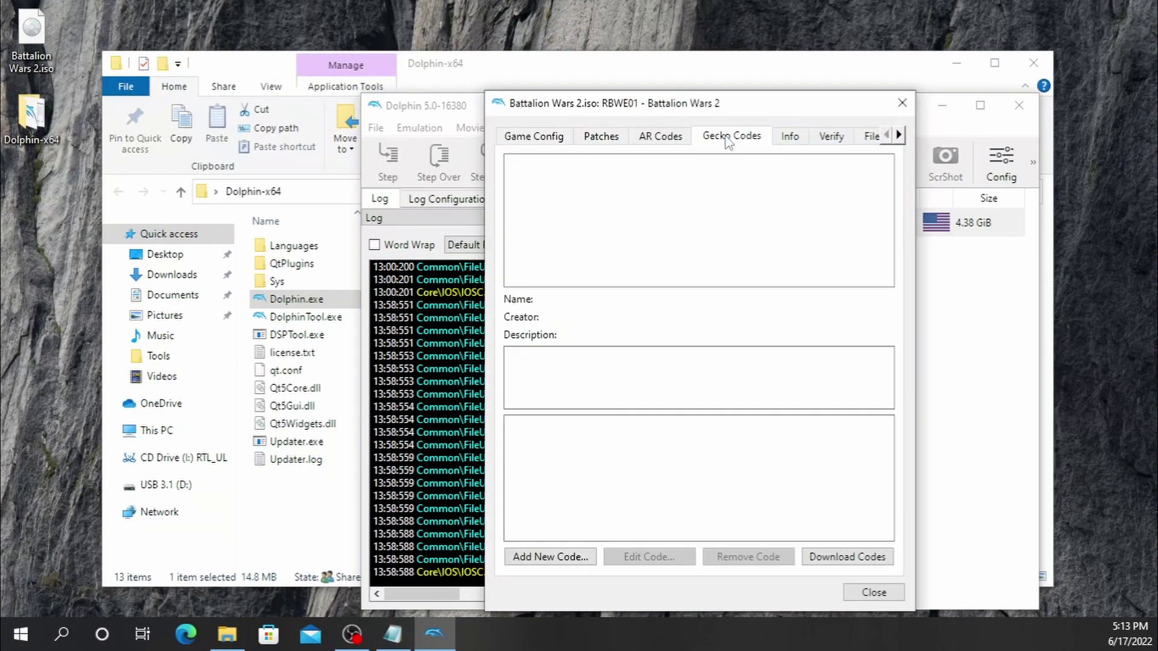
left_click(828, 560)
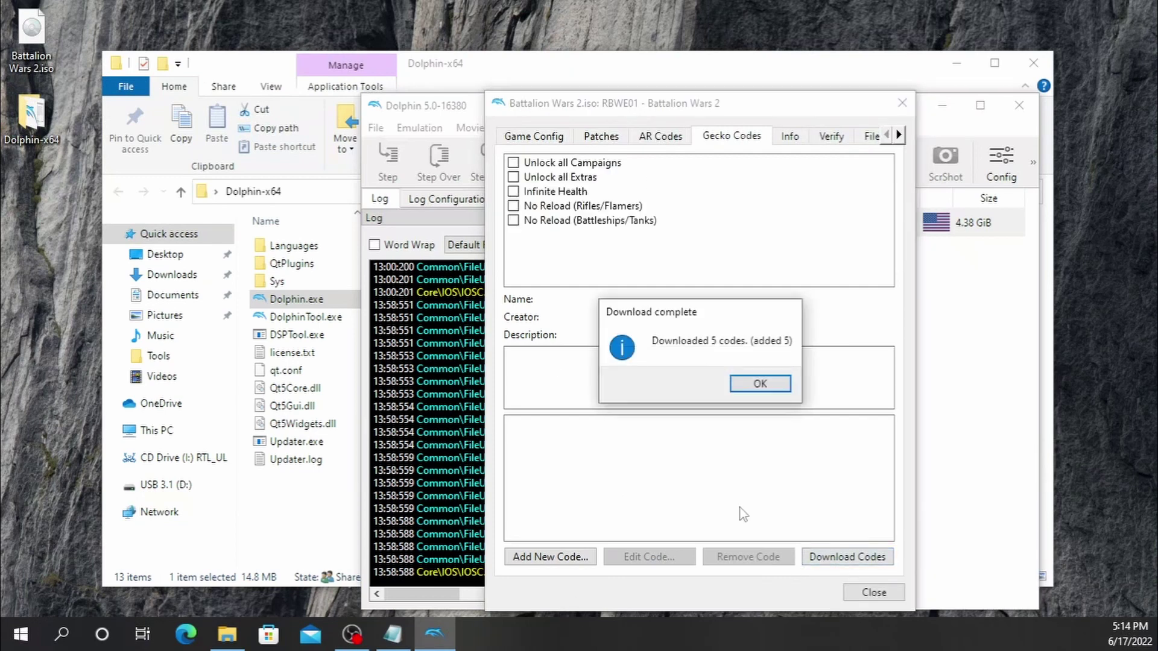
left_click(754, 386)
Browse the downloaded codes: Unlock all Campaigns/Extras, Infinite Health, and both No Reload codes
left_click(570, 162)
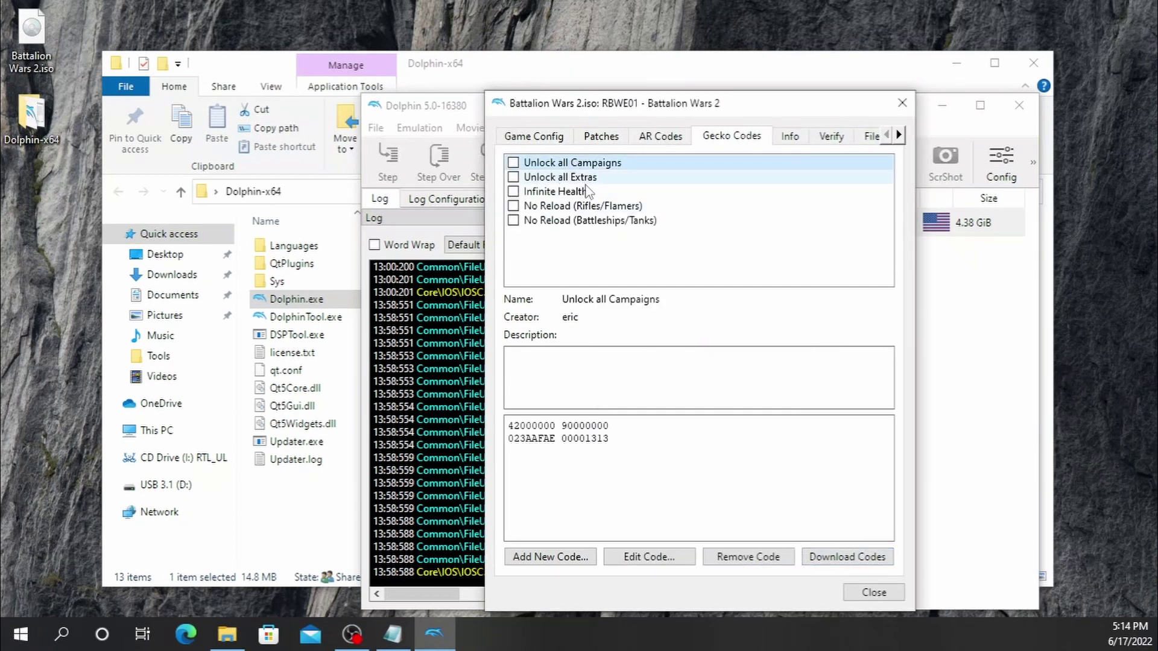
left_click(579, 192)
left_click(621, 206)
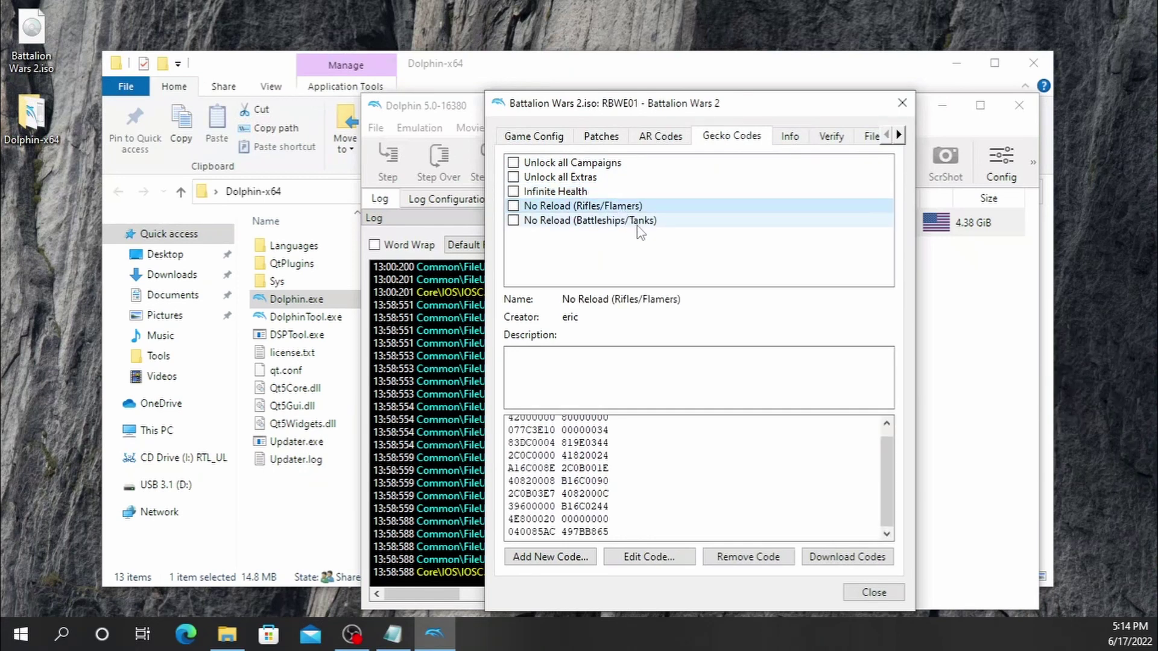
left_click(639, 221)
left_click(615, 207)
left_click(597, 192)
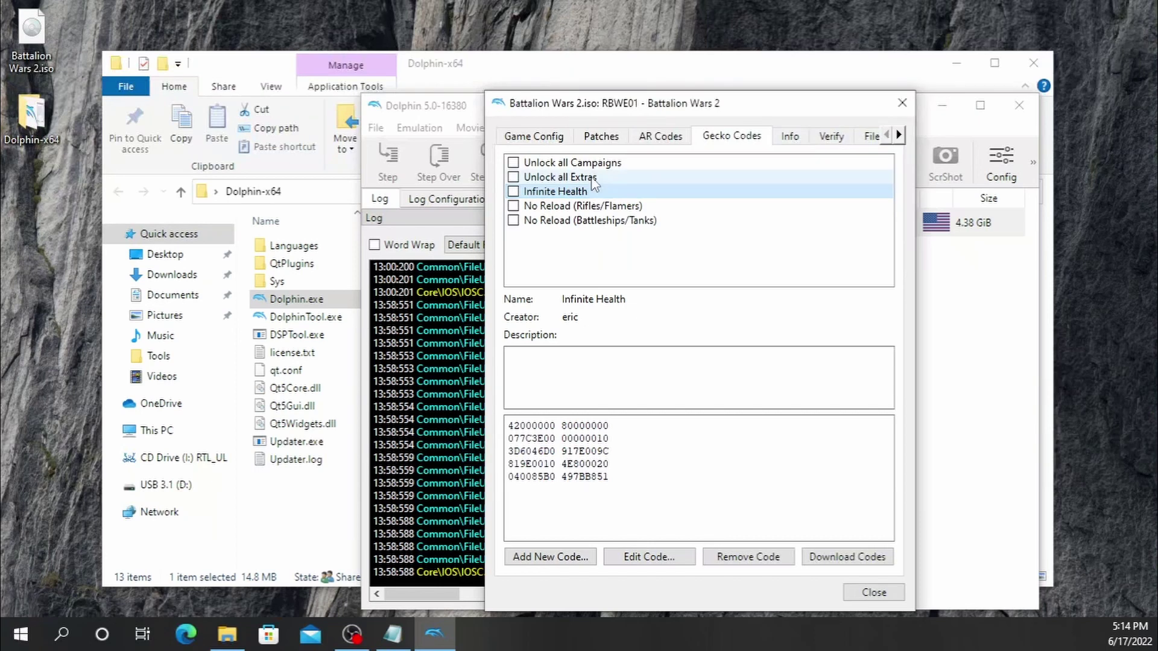
left_click(594, 162)
left_click(599, 178)
key("Down")
key("Down")
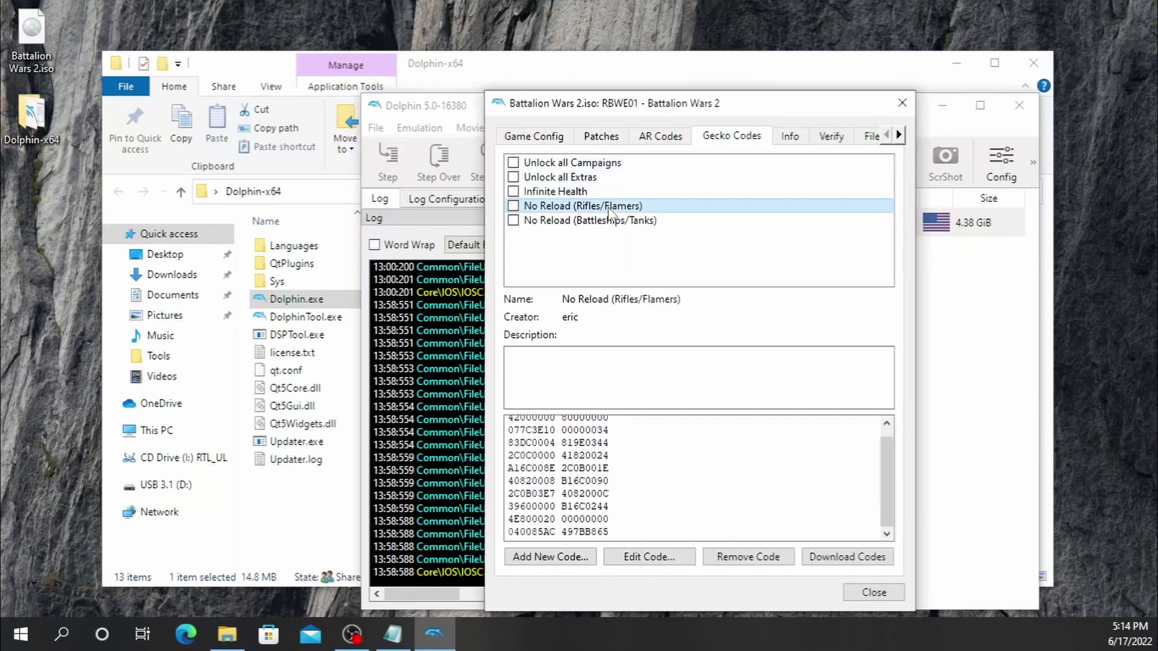
key("Up")
key("Up")
key("Up")
key("Down")
key("Up")
Start a new Gecko code named 'Debug enable' and paste in its creator's name
left_click(543, 556)
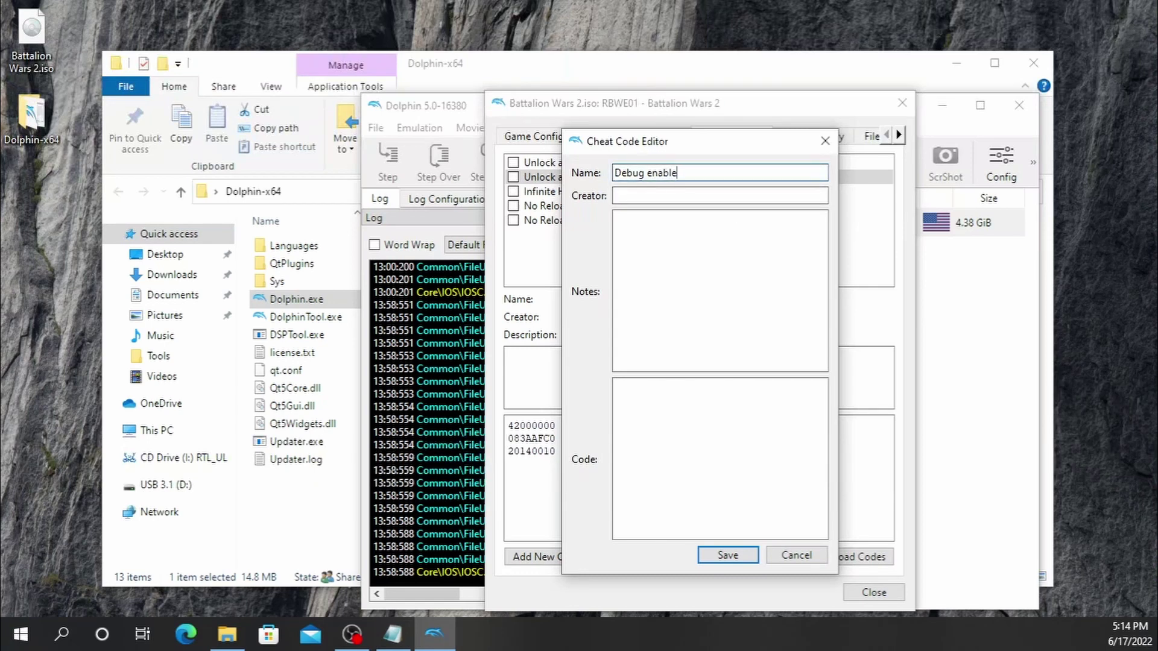
key("alt+Tab")
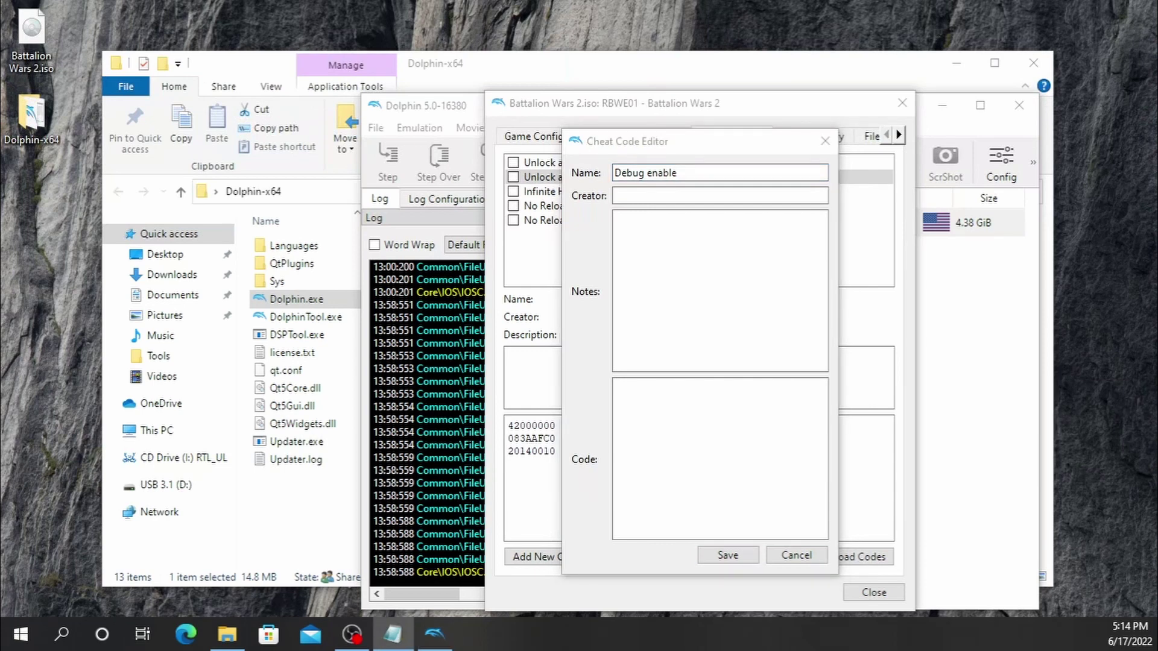
left_click(638, 199)
type("Yoshi2")
left_click(731, 383)
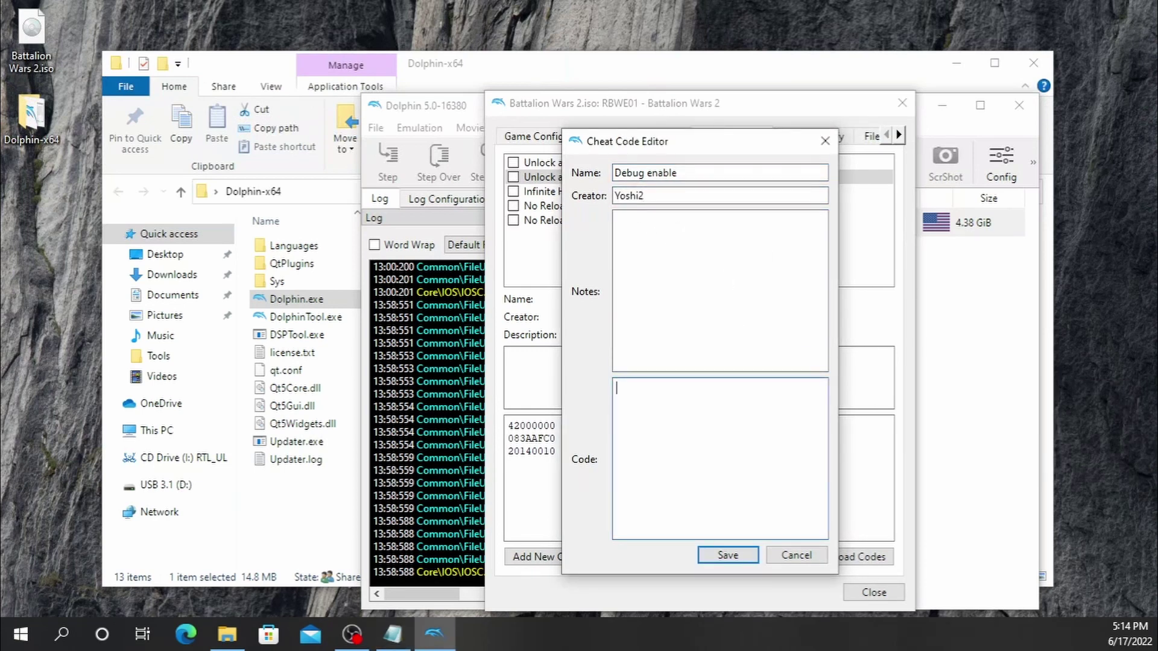
Paste the NTSC DebugOut code in place of the PAL one, save, and close properties
key("alt+Tab")
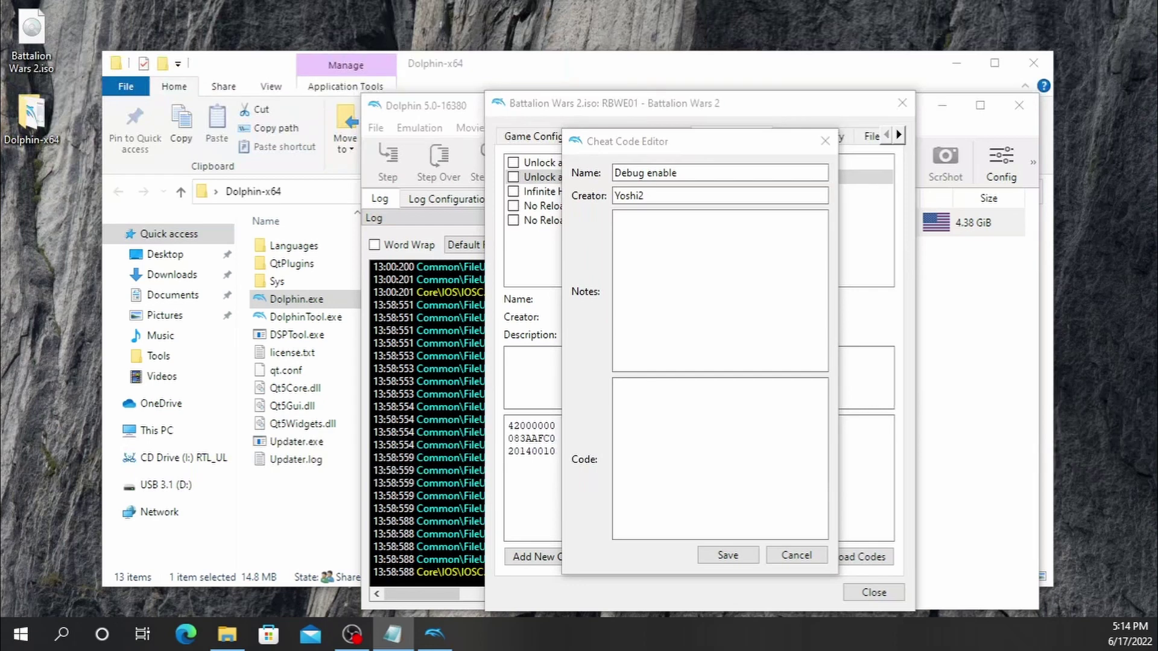
left_click(690, 416)
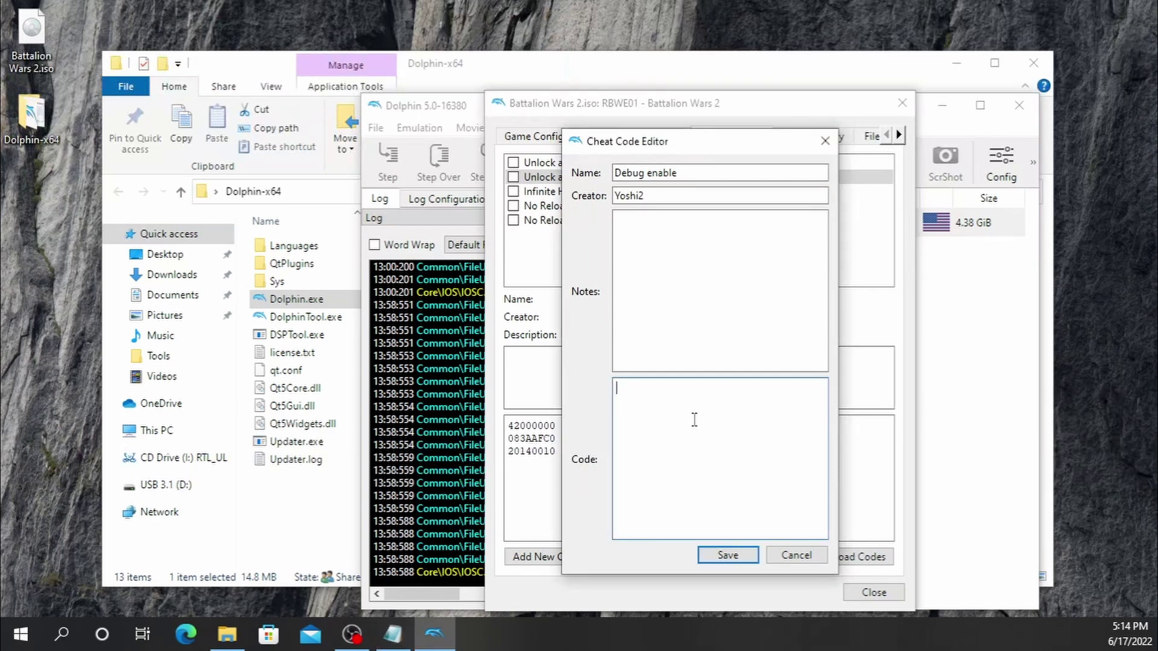
key("ctrl+v")
scroll(749, 516, "up", 15)
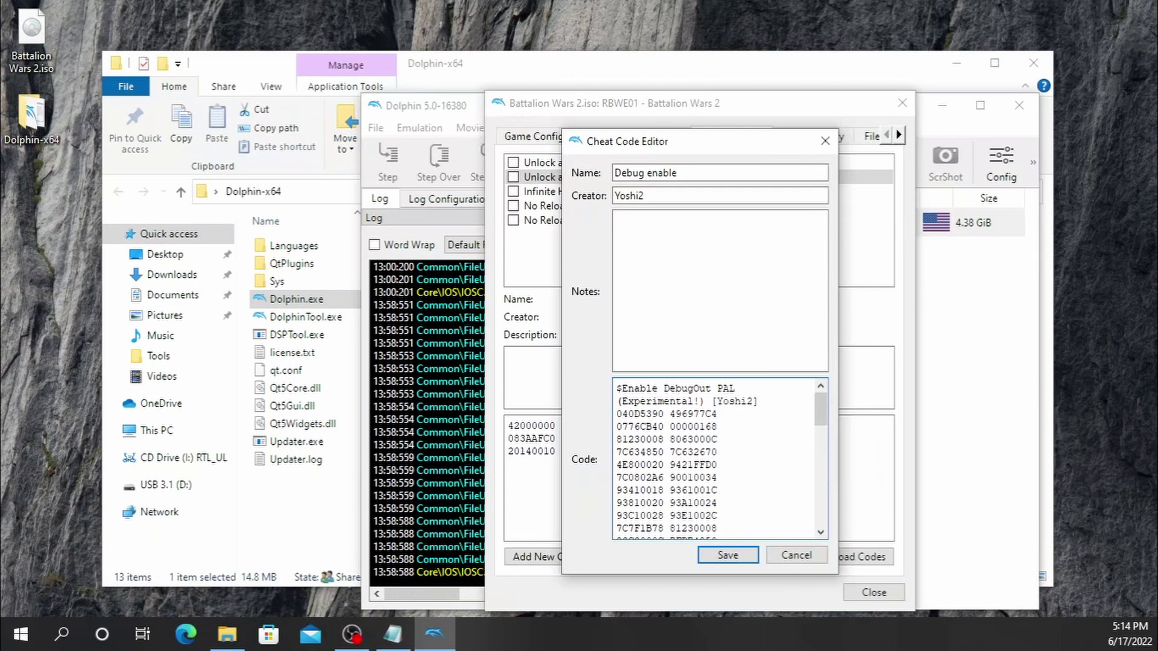
key("alt+Tab")
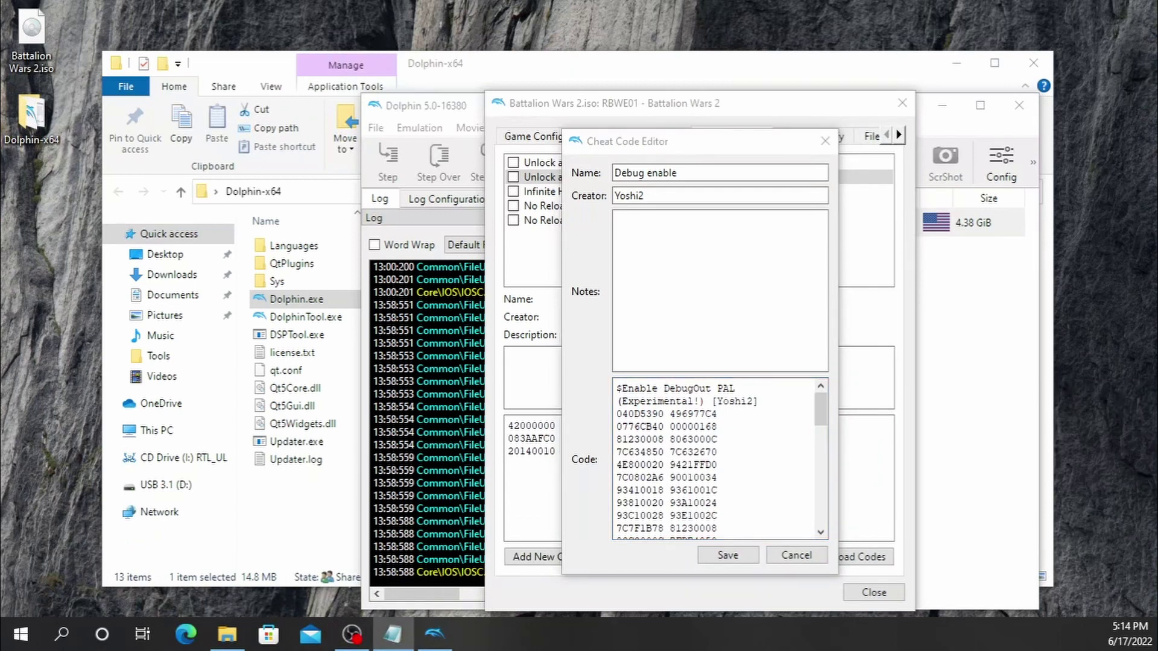
left_click_drag(617, 388, 742, 530)
key("ctrl+v")
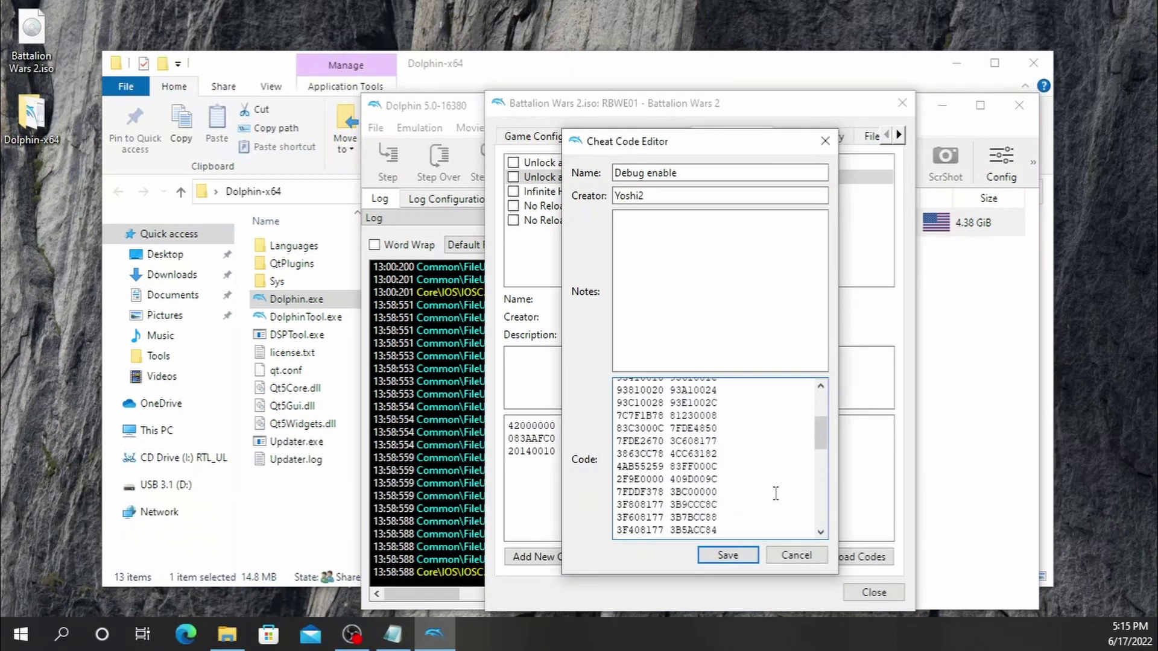
scroll(762, 505, "up", 10)
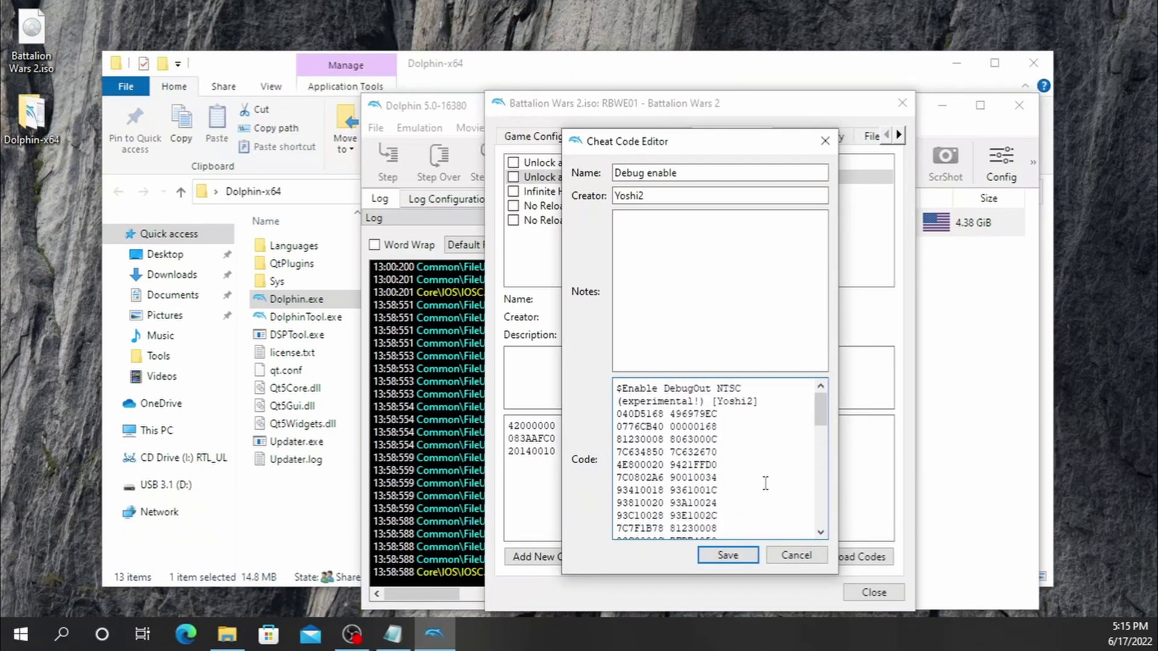
left_click(746, 555)
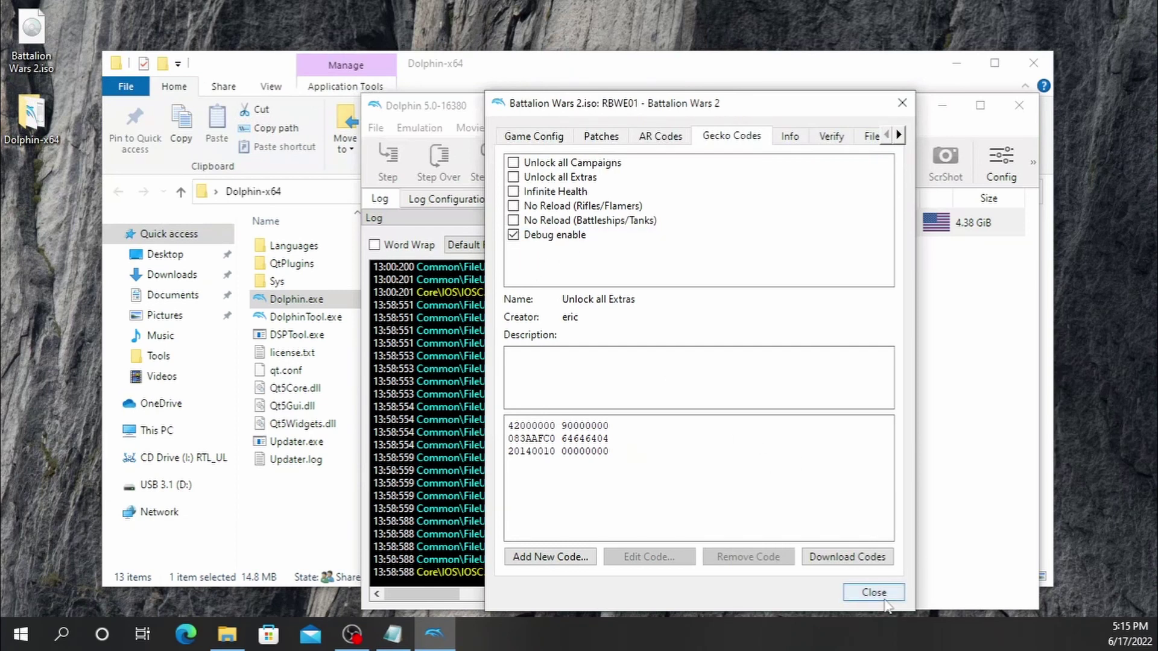
left_click(868, 590)
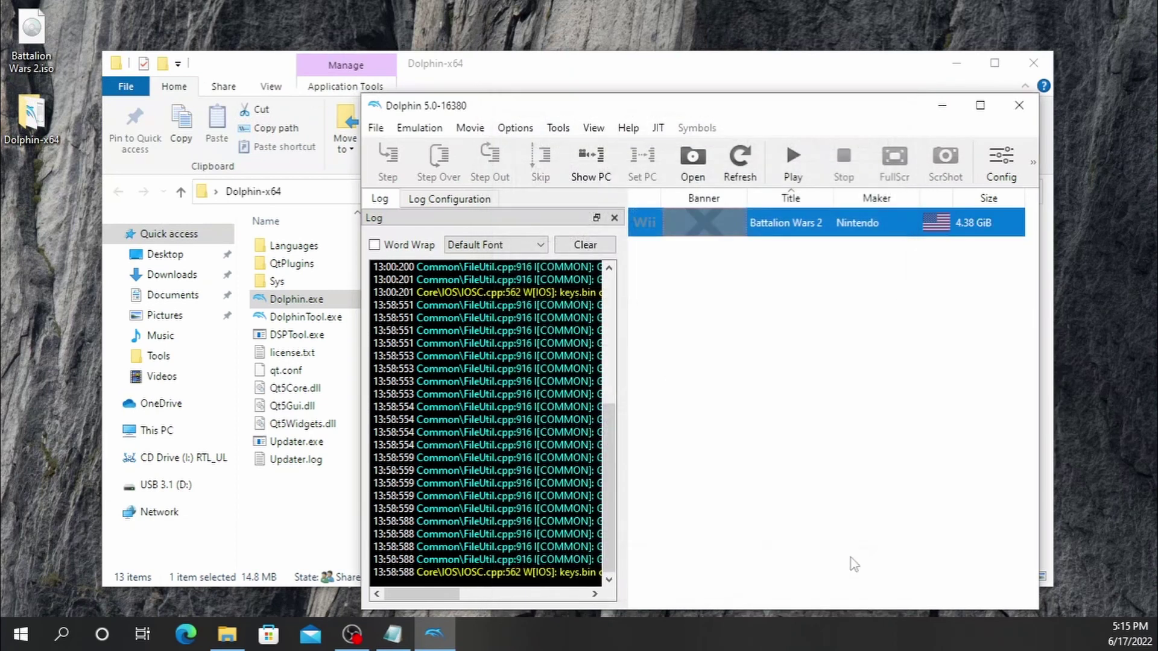
Maximize Dolphin, widen the log panel, and boot Battalion Wars 2
left_click(980, 106)
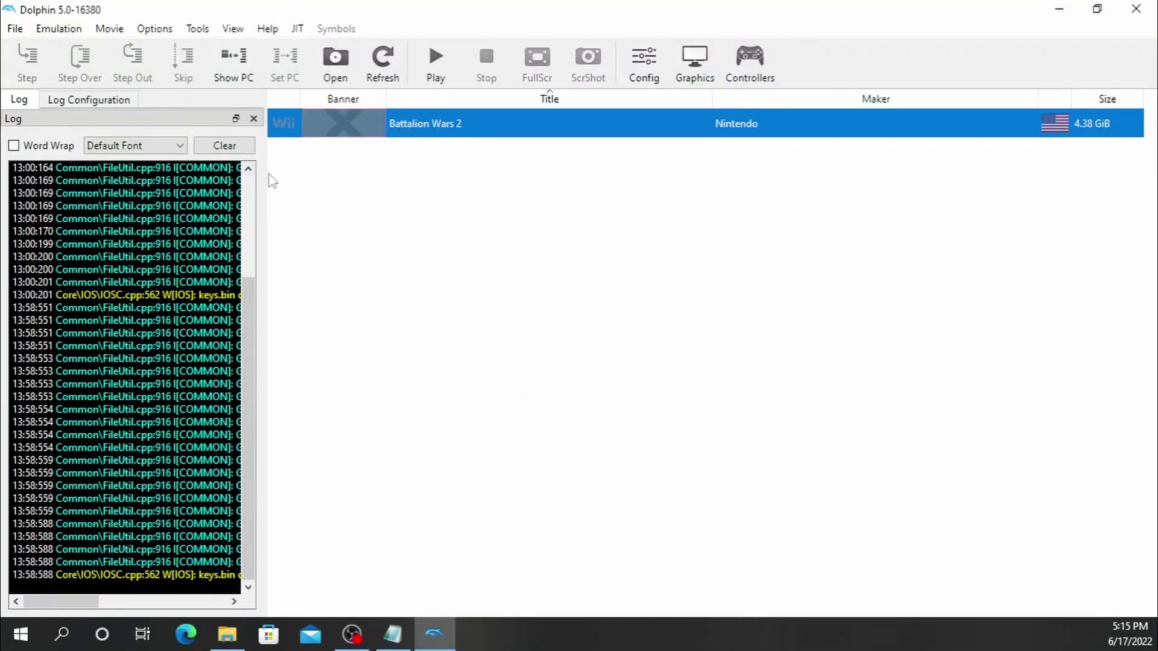
left_click_drag(263, 178, 413, 178)
double_click(615, 127)
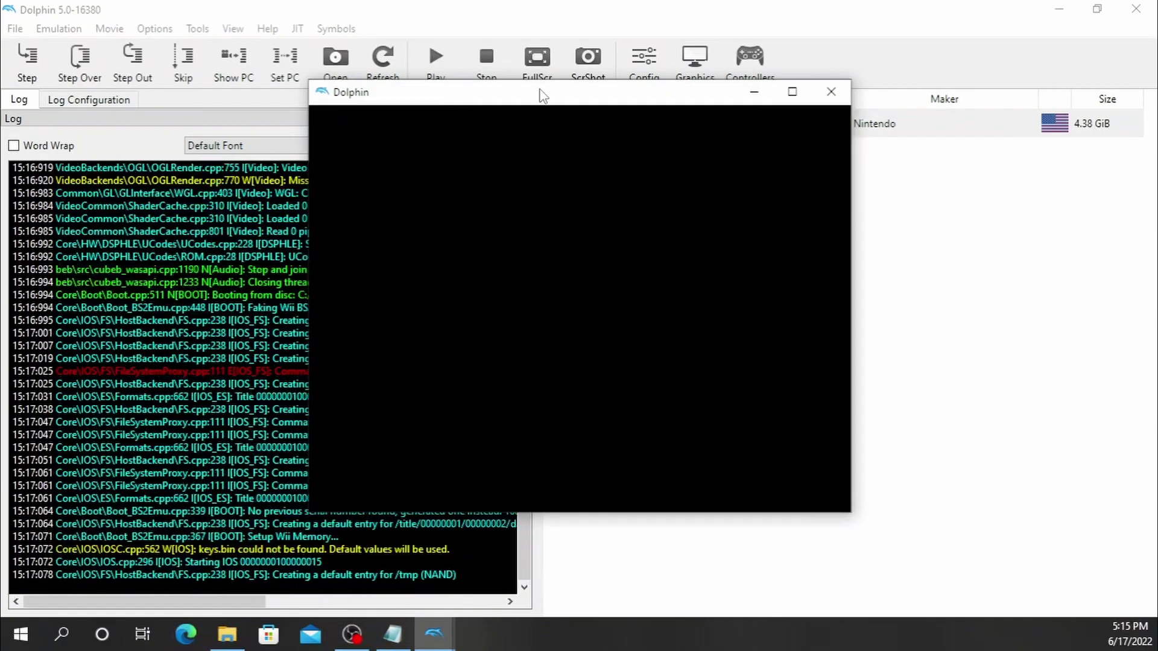
left_click_drag(473, 108, 744, 181)
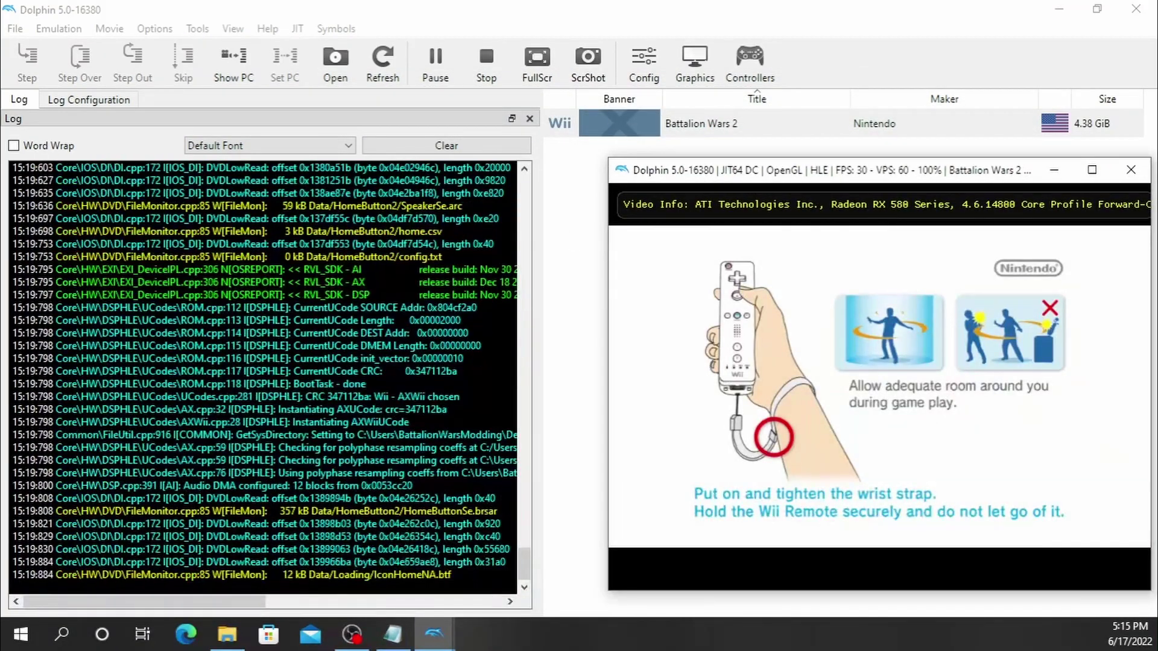
left_click_drag(539, 343, 704, 343)
Toggle the frame limiter off with Tab to reach the title screen, then restore normal speed
mouse_move(434, 635)
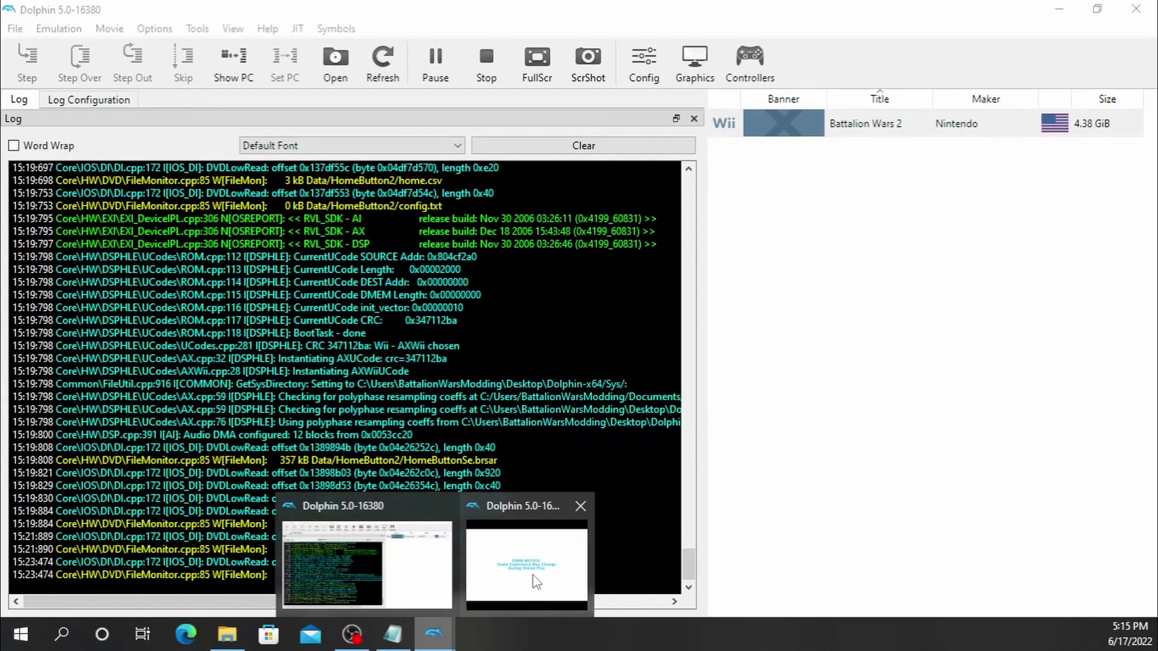
left_click(540, 561)
key("Tab")
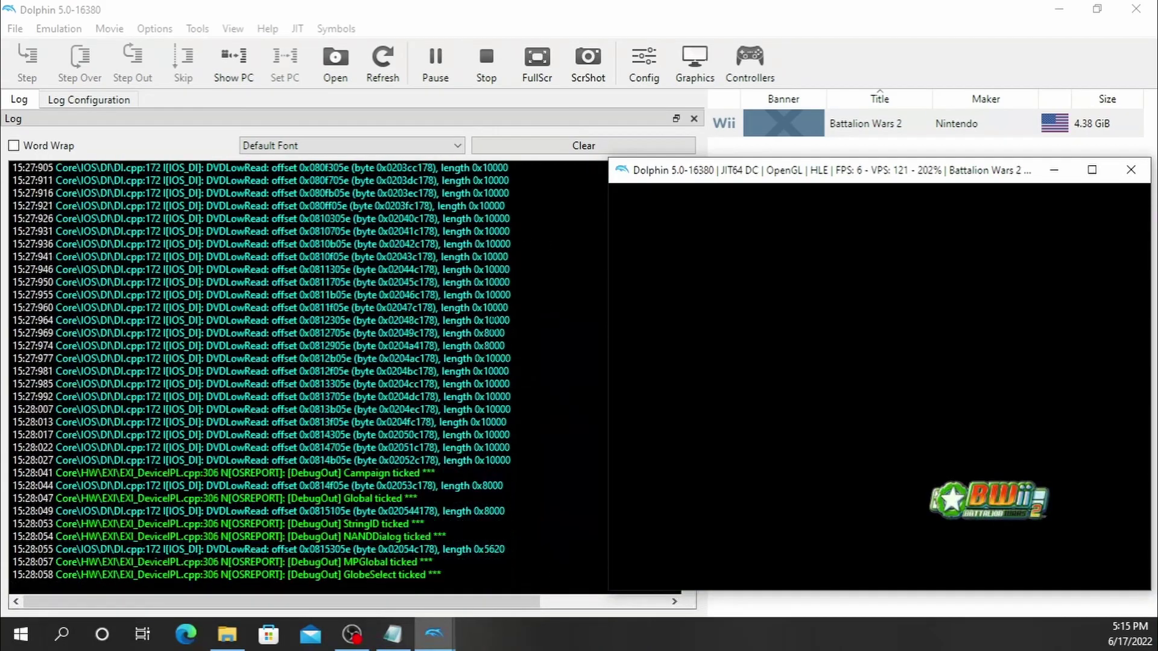
key("Tab")
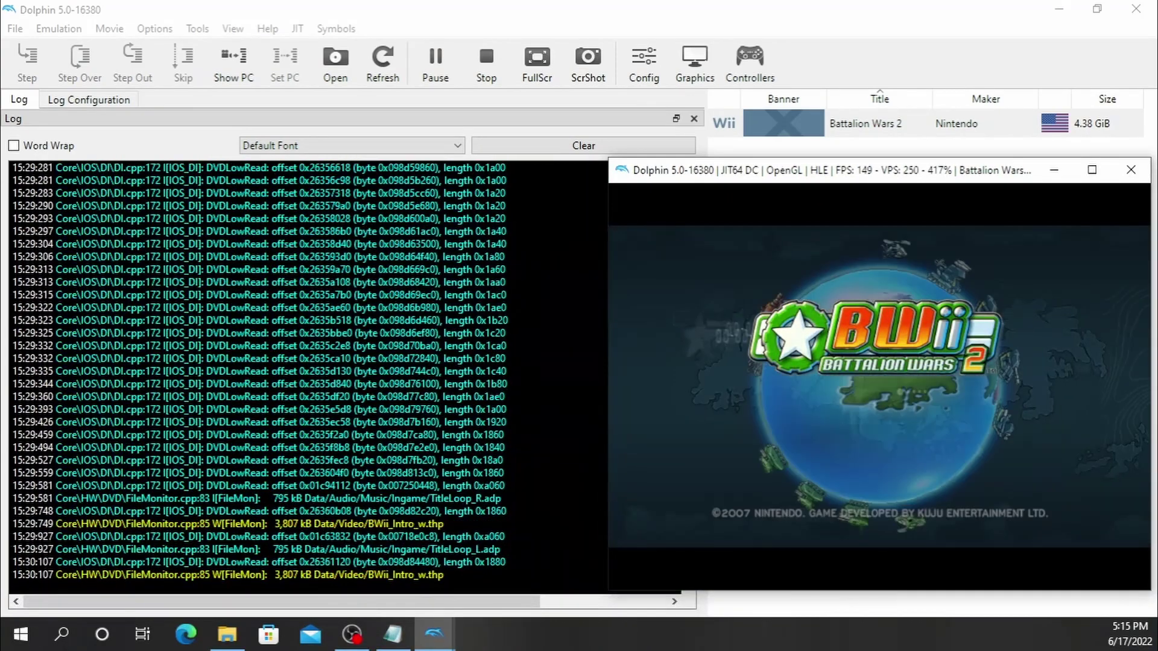